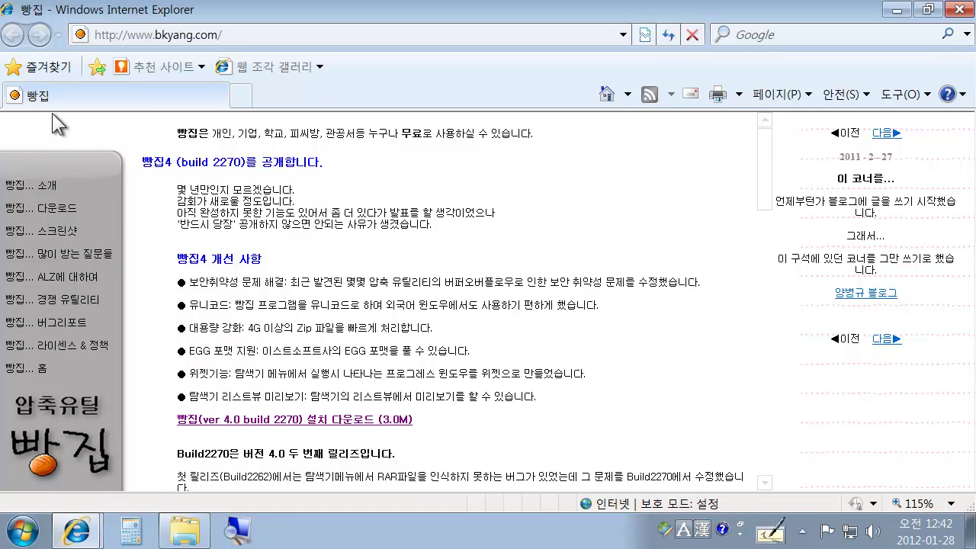
Run the 빵집 (ver 4.0 build 2270) installer bz4setup.exe from the site's download page and allow it to change the computer
{"action": "left_click", "coordinate": [52, 214]}
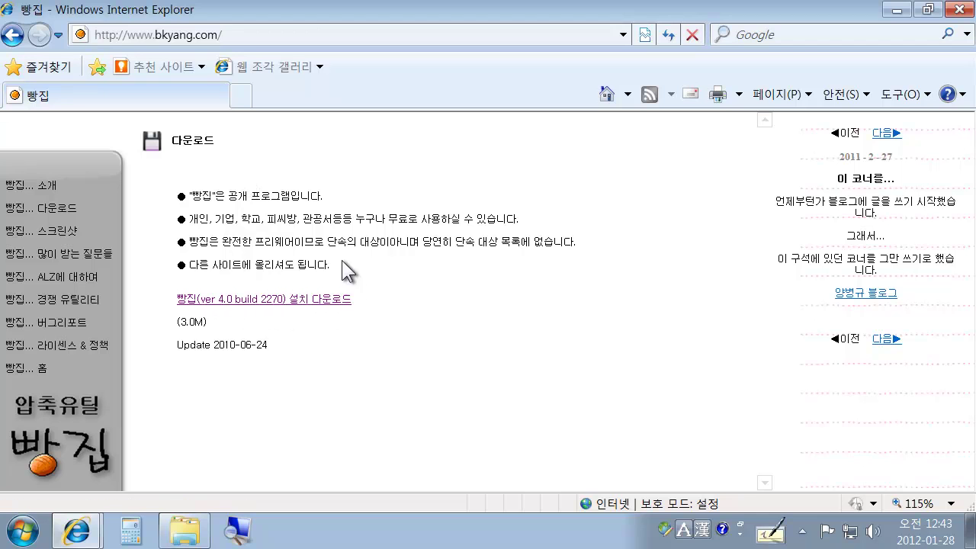
{"action": "left_click", "coordinate": [308, 311]}
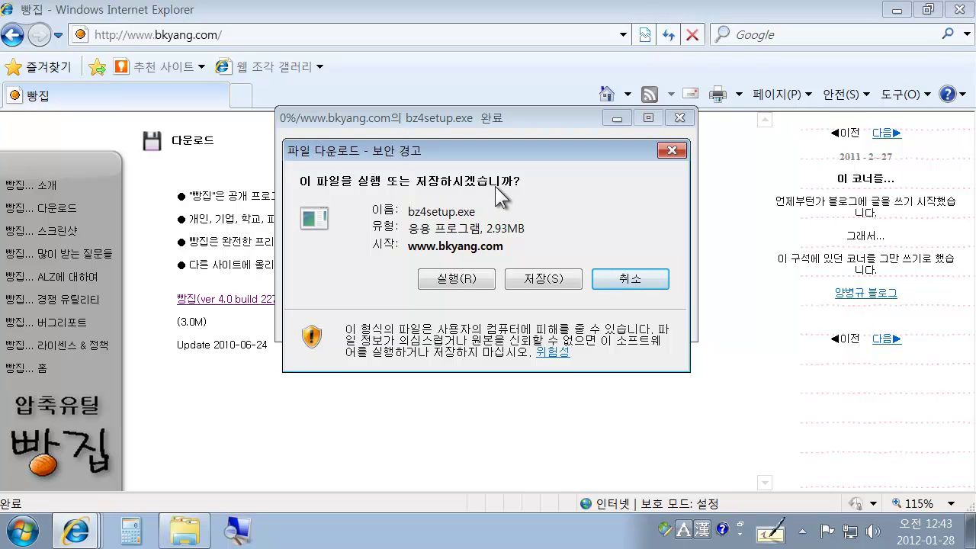
{"action": "left_click", "coordinate": [474, 279]}
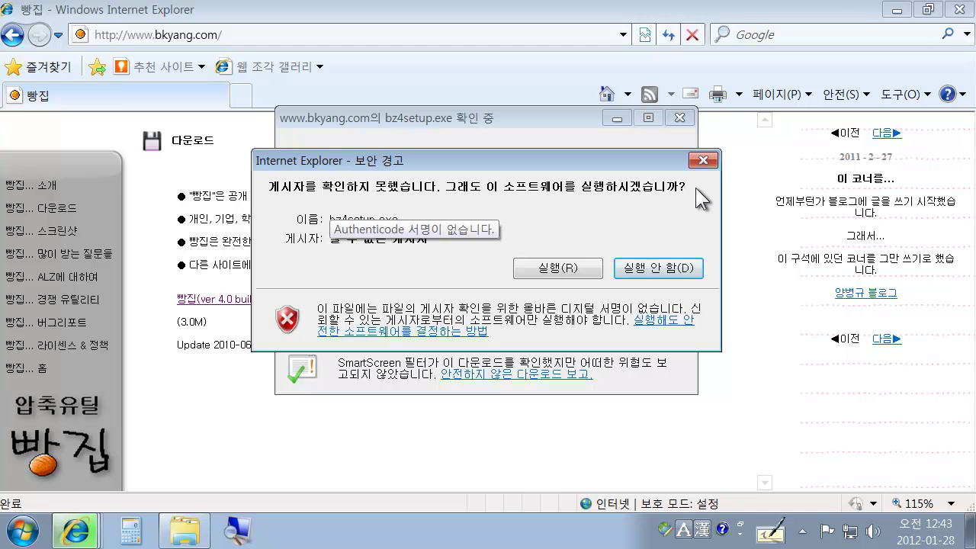
{"action": "left_click", "coordinate": [573, 268]}
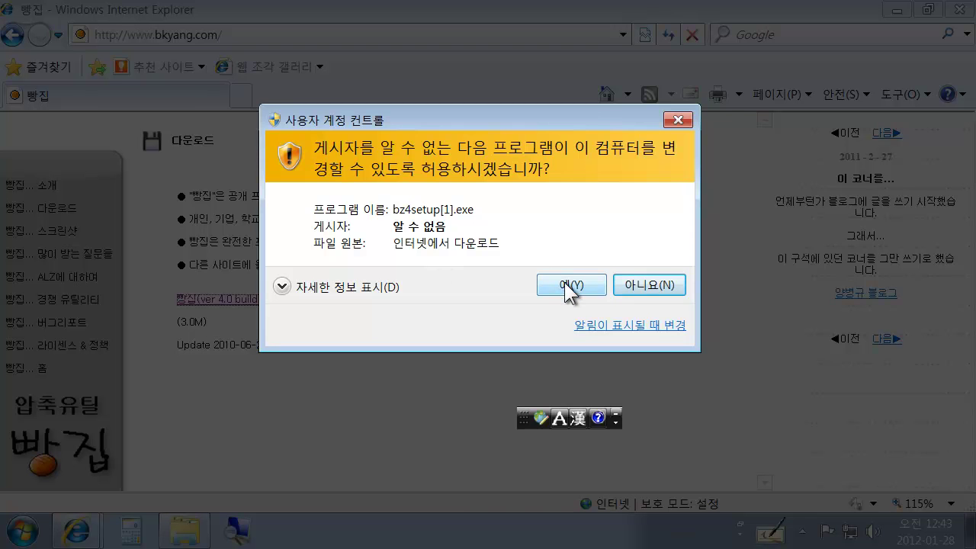
{"action": "left_click", "coordinate": [565, 285]}
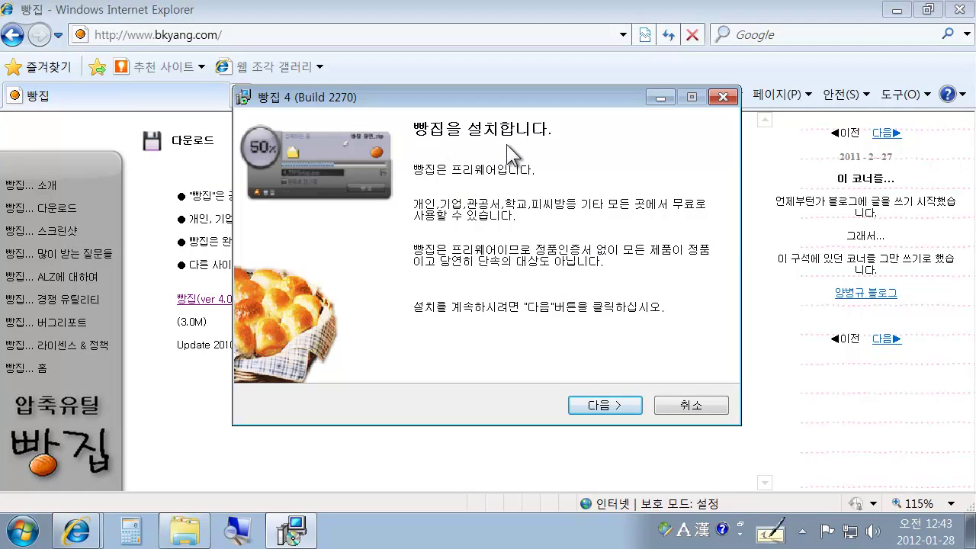
Install 빵집 4 in C:\Program Files\빵집 with start menu, desktop and quick launch icons, accepting the default environment settings
{"action": "left_click", "coordinate": [616, 411]}
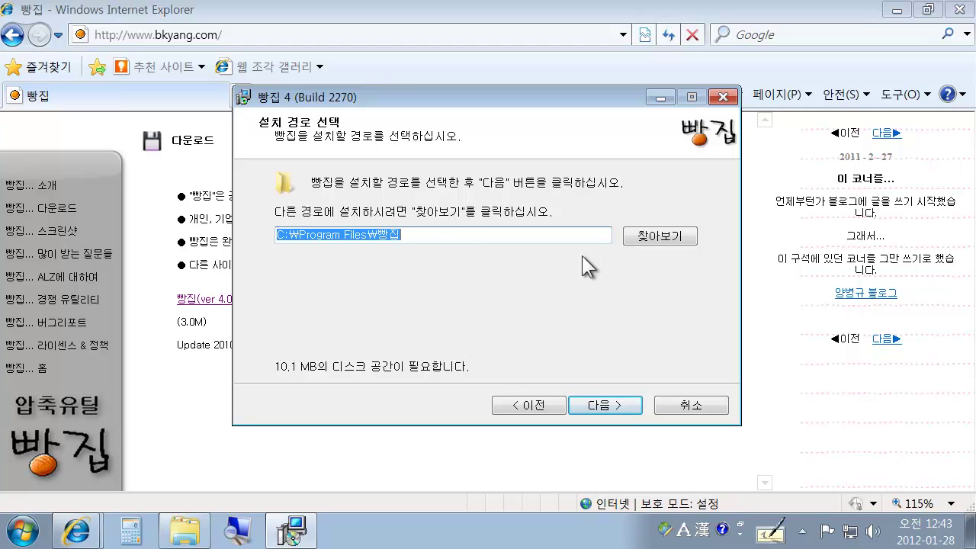
{"action": "left_click", "coordinate": [622, 404]}
{"action": "left_click", "coordinate": [491, 354]}
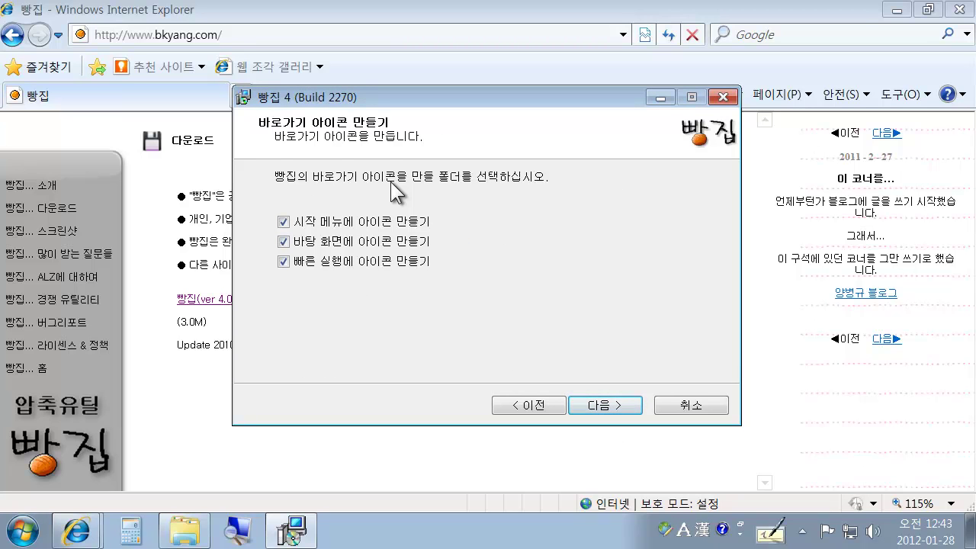
{"action": "left_click", "coordinate": [613, 407]}
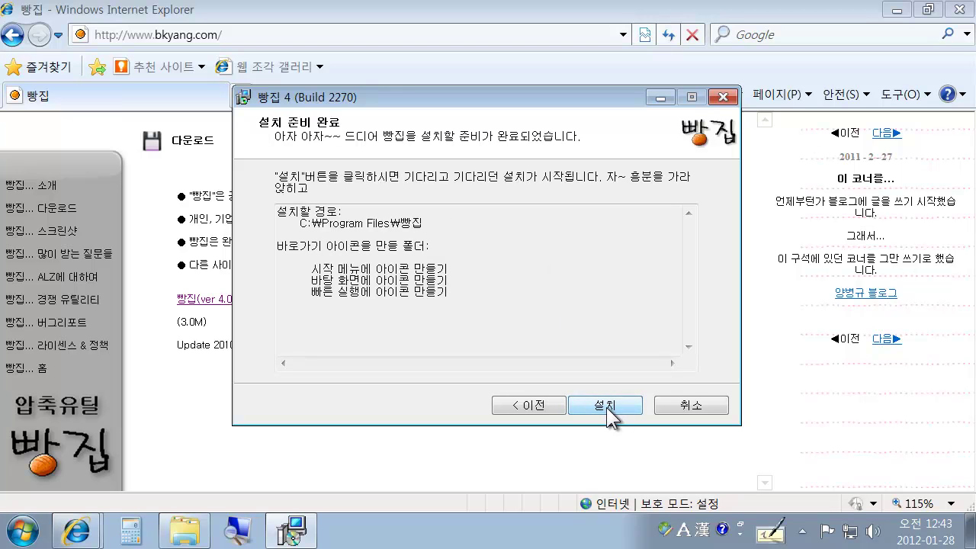
{"action": "left_click", "coordinate": [610, 407]}
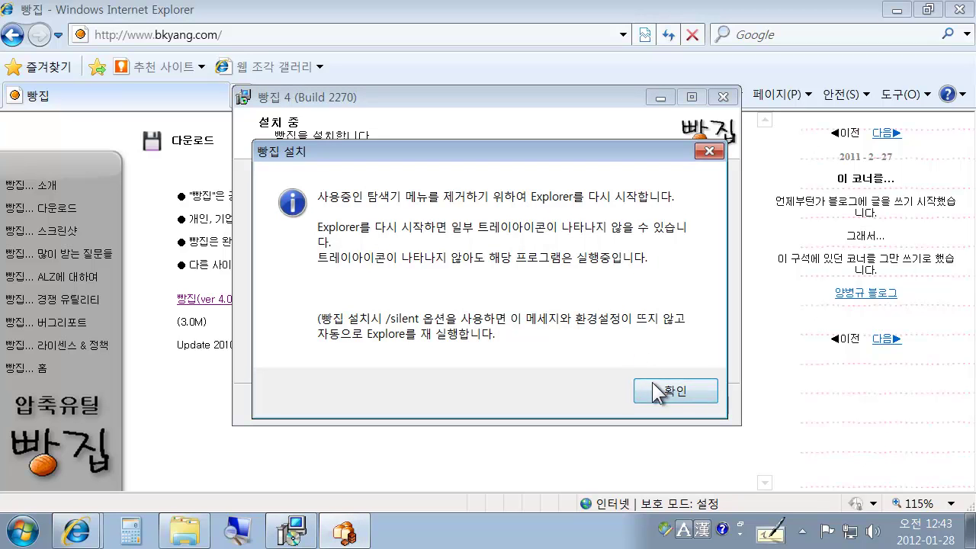
{"action": "left_click", "coordinate": [653, 386]}
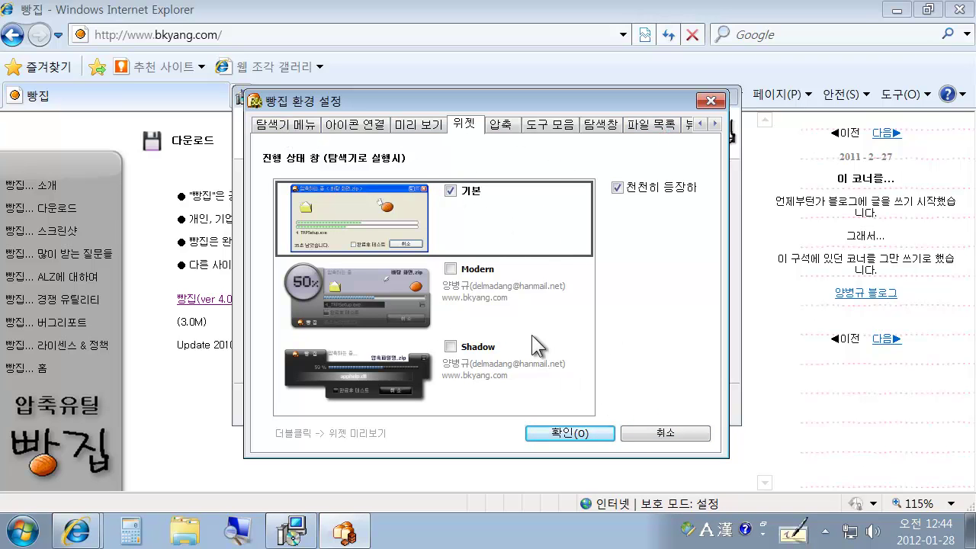
{"action": "left_click", "coordinate": [586, 431]}
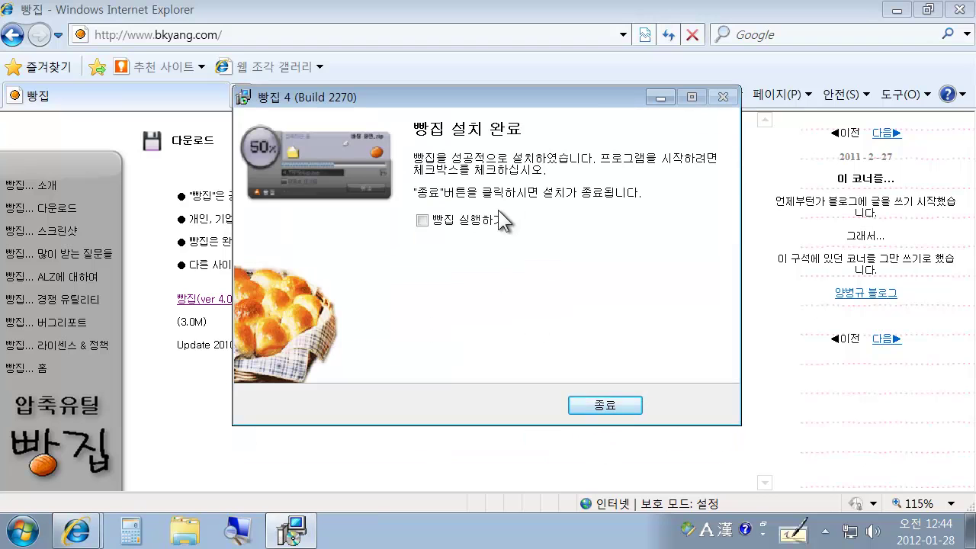
{"action": "left_click", "coordinate": [625, 405]}
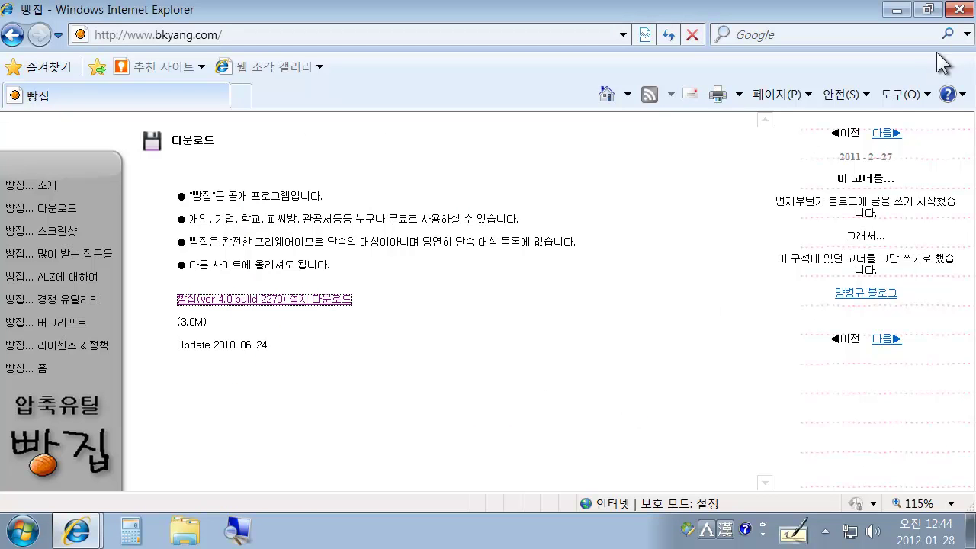
Minimize the browser and move the 빵집 desktop shortcut to the Recycle Bin
{"action": "left_click", "coordinate": [957, 10]}
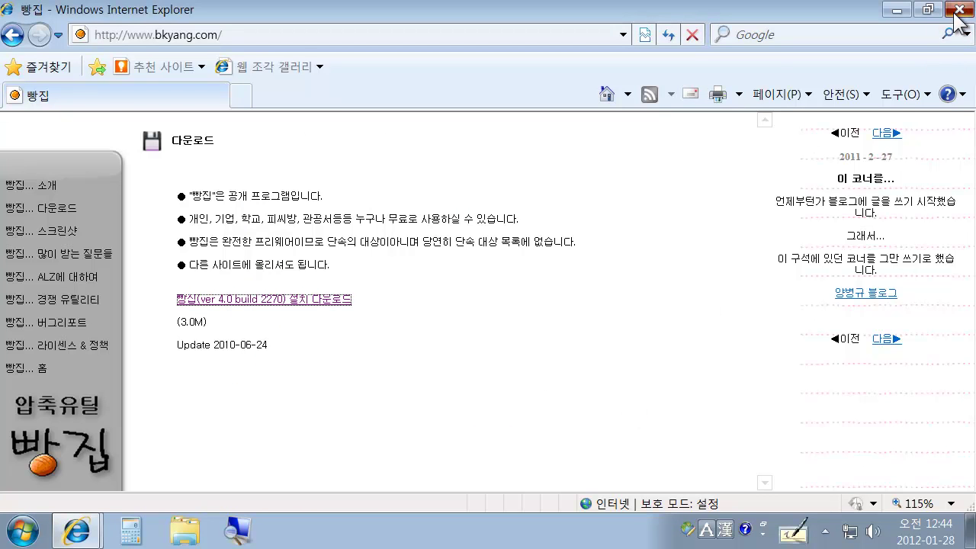
{"action": "left_click", "coordinate": [896, 10]}
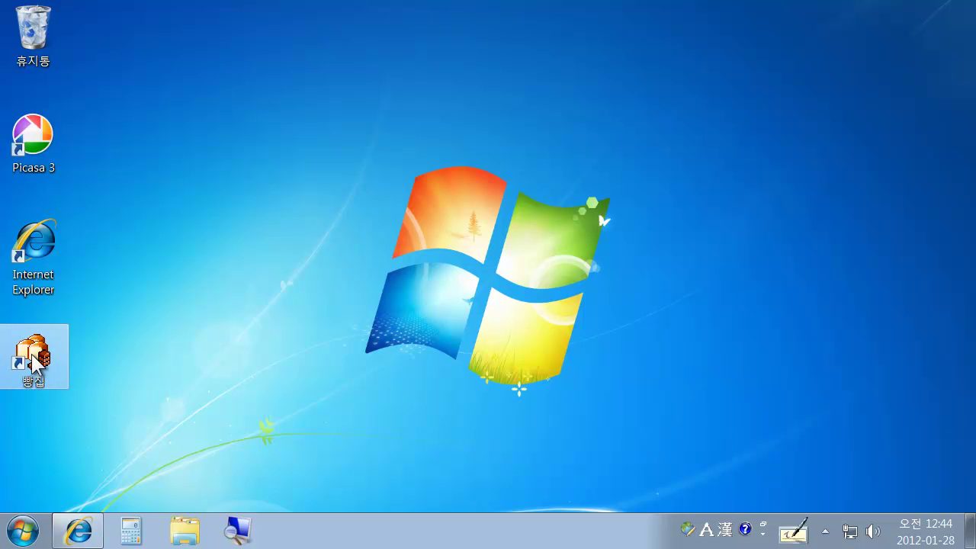
{"action": "key", "text": "Delete"}
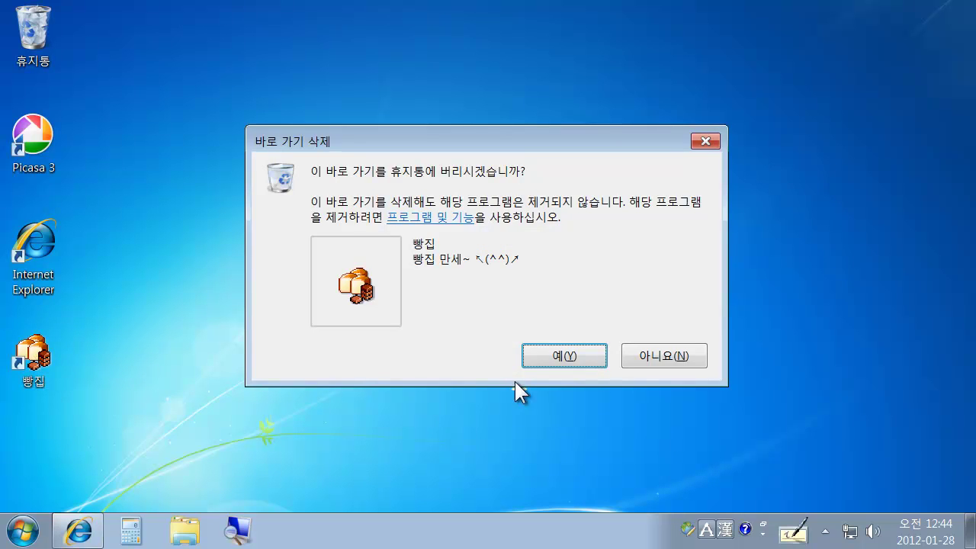
{"action": "left_click", "coordinate": [636, 354]}
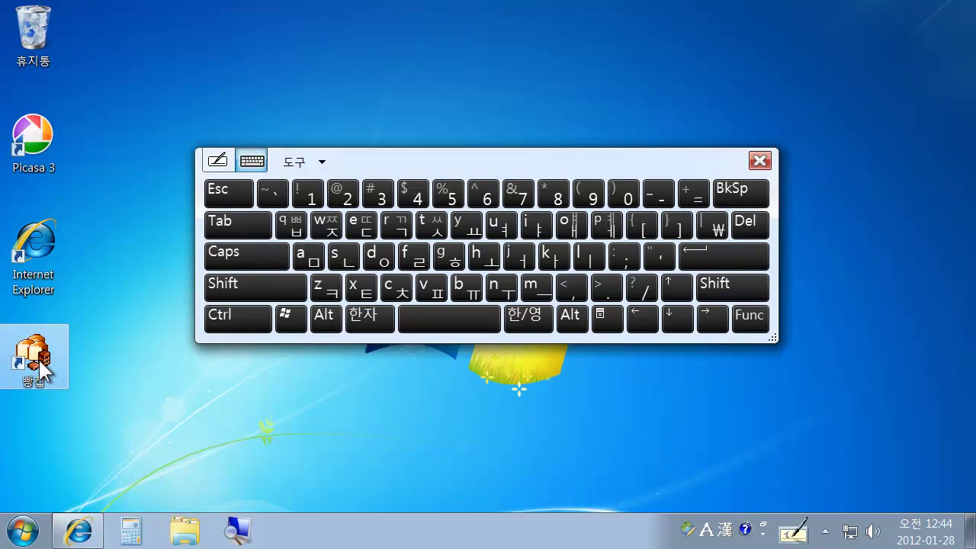
{"action": "left_click", "coordinate": [744, 219]}
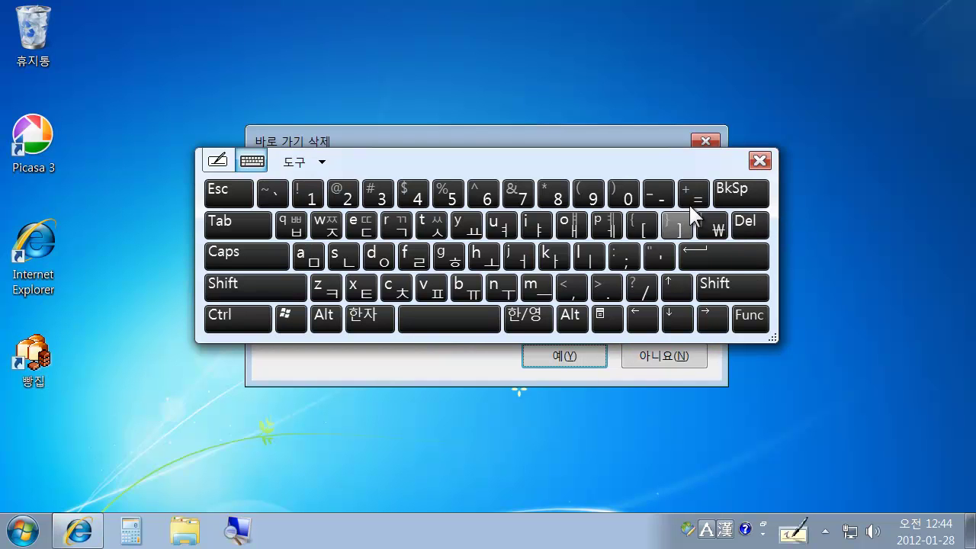
{"action": "left_click", "coordinate": [760, 160]}
{"action": "left_click", "coordinate": [572, 349]}
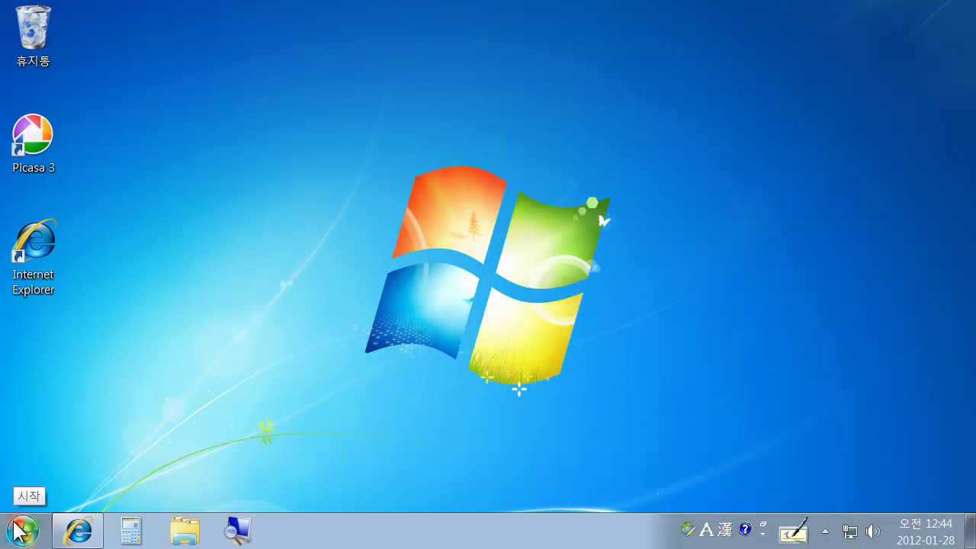
Open the 사진 library in a maximized Windows Explorer window
{"action": "left_click", "coordinate": [187, 528]}
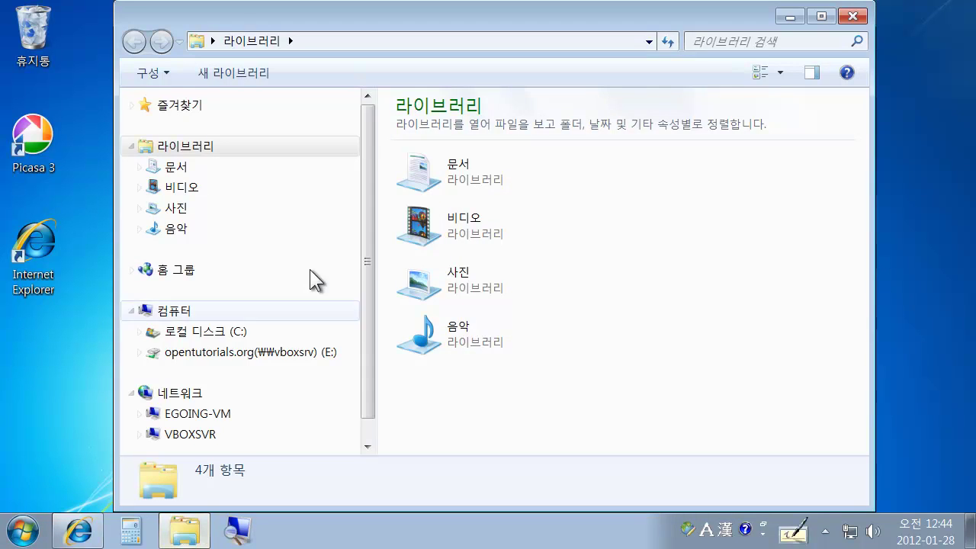
{"action": "double_click", "coordinate": [431, 23]}
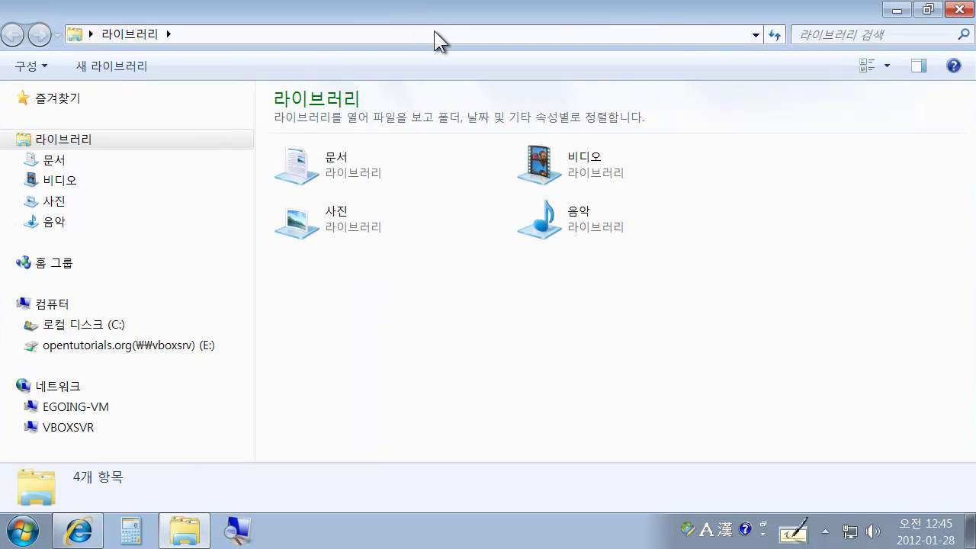
{"action": "left_click", "coordinate": [63, 203]}
Look through the photos inside the 조카 folder of the 사진 library
{"action": "double_click", "coordinate": [414, 292]}
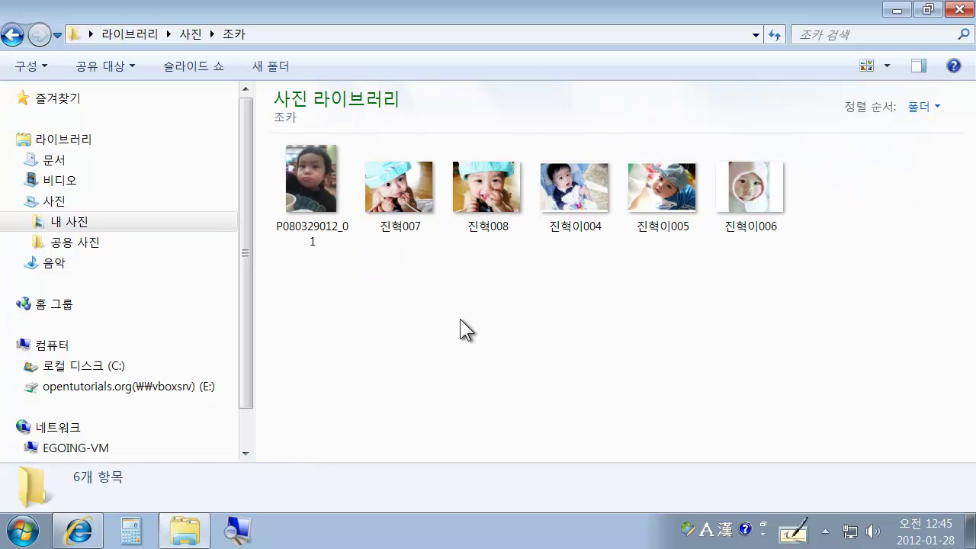
{"action": "key", "text": "BackSpace"}
{"action": "left_click", "coordinate": [389, 301]}
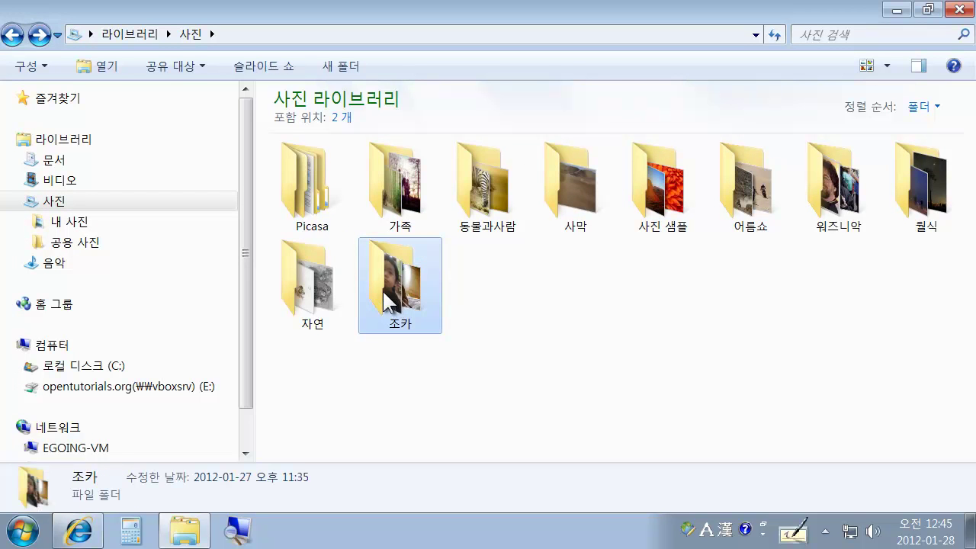
{"action": "left_click", "coordinate": [473, 298]}
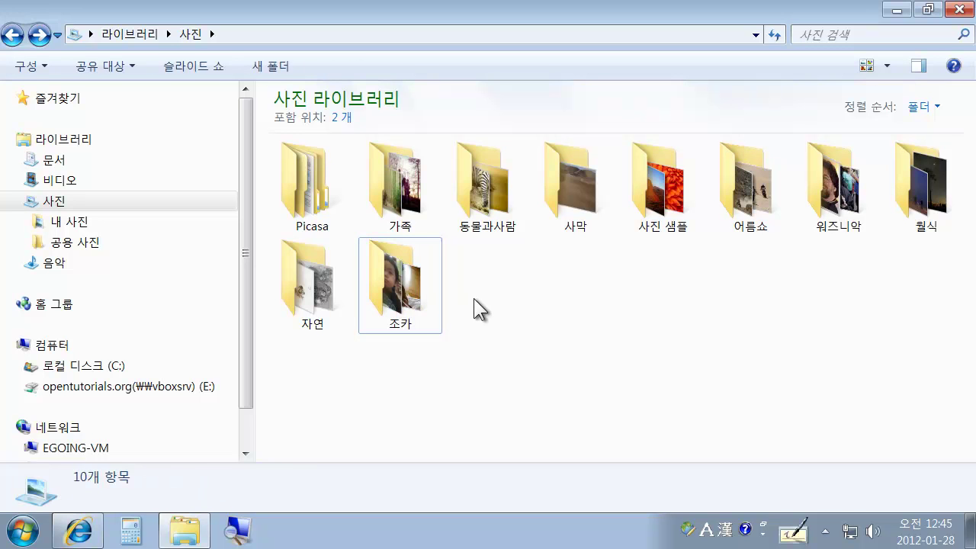
{"action": "left_click", "coordinate": [392, 288]}
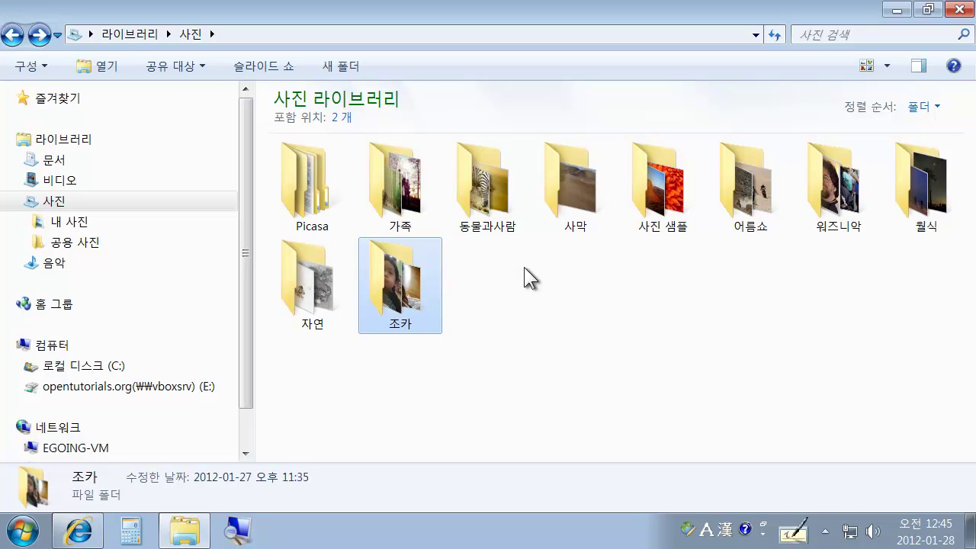
{"action": "double_click", "coordinate": [392, 305]}
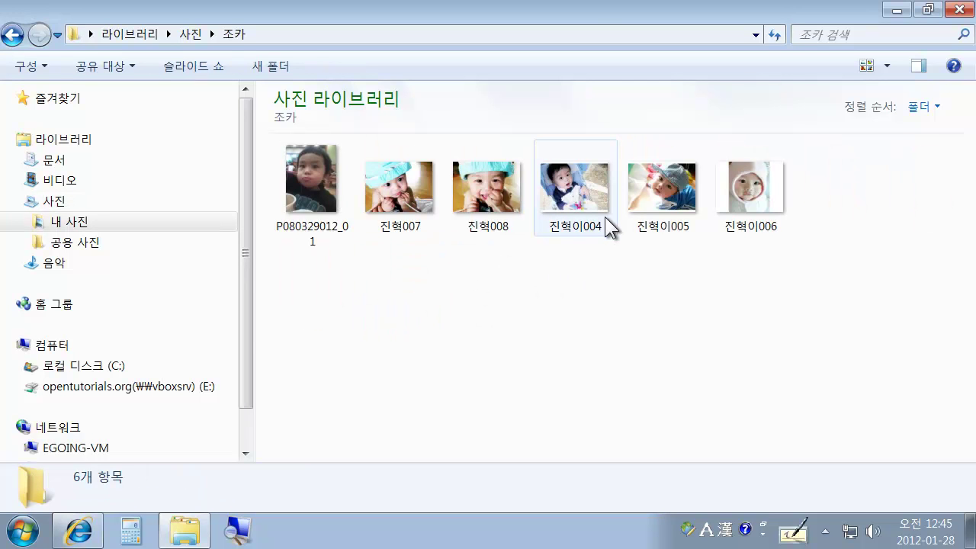
{"action": "left_click", "coordinate": [733, 202]}
{"action": "left_click", "coordinate": [647, 200]}
{"action": "left_click", "coordinate": [565, 203]}
{"action": "key", "text": "BackSpace"}
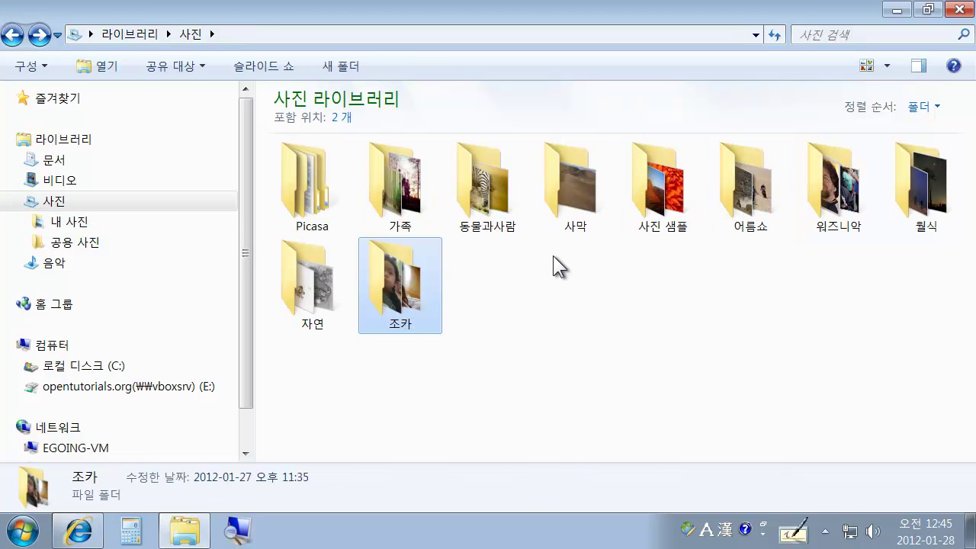
{"action": "left_click", "coordinate": [536, 287]}
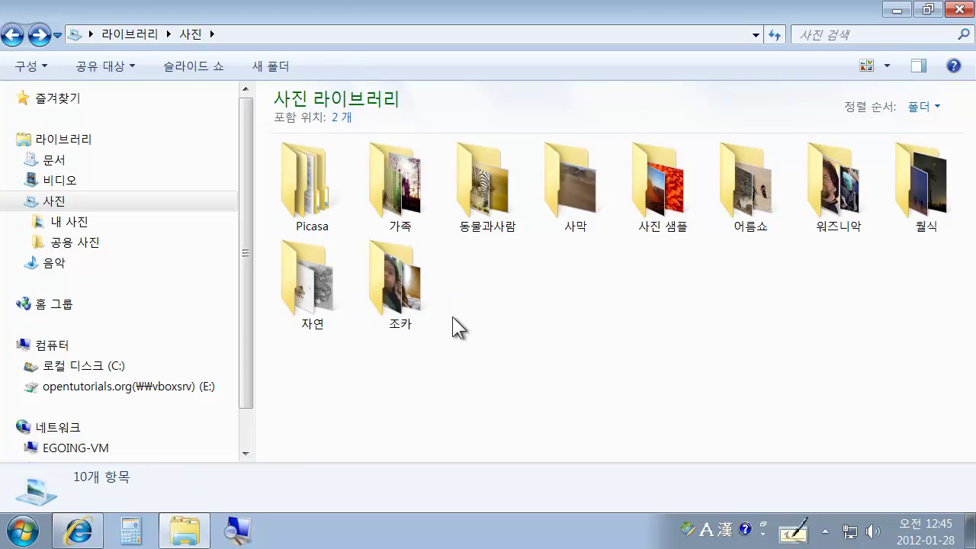
Compare the pictures in the 자연 folder with those in the 조카 folder
{"action": "left_click", "coordinate": [311, 318]}
{"action": "double_click", "coordinate": [320, 301]}
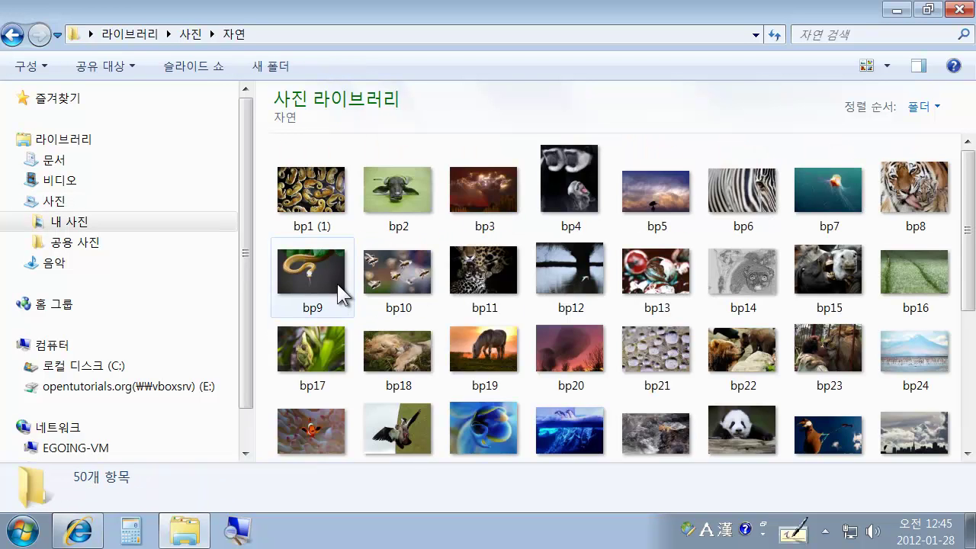
{"action": "key", "text": "BackSpace"}
{"action": "double_click", "coordinate": [334, 292]}
{"action": "left_click", "coordinate": [334, 221]}
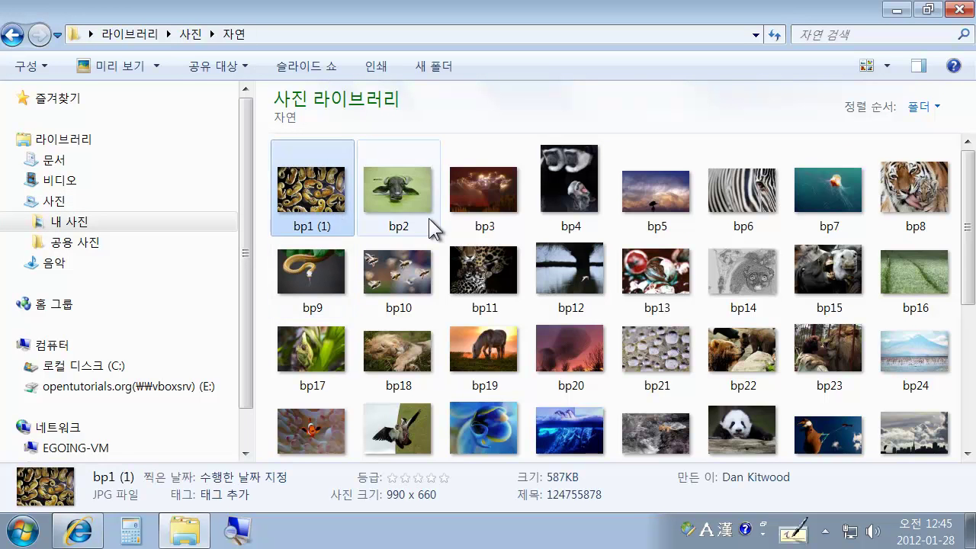
{"action": "key", "text": "BackSpace"}
{"action": "left_click", "coordinate": [417, 272]}
{"action": "double_click", "coordinate": [418, 272]}
{"action": "left_click", "coordinate": [407, 221]}
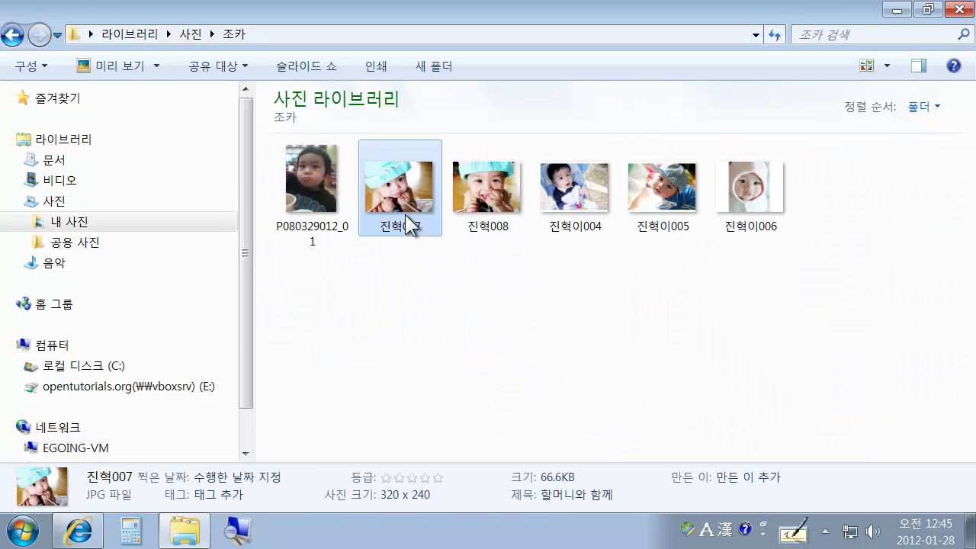
{"action": "key", "text": "BackSpace"}
{"action": "left_click", "coordinate": [439, 325]}
{"action": "left_click", "coordinate": [312, 282]}
{"action": "left_click", "coordinate": [510, 335]}
{"action": "left_click_drag", "start_coordinate": [512, 332], "coordinate": [280, 262]}
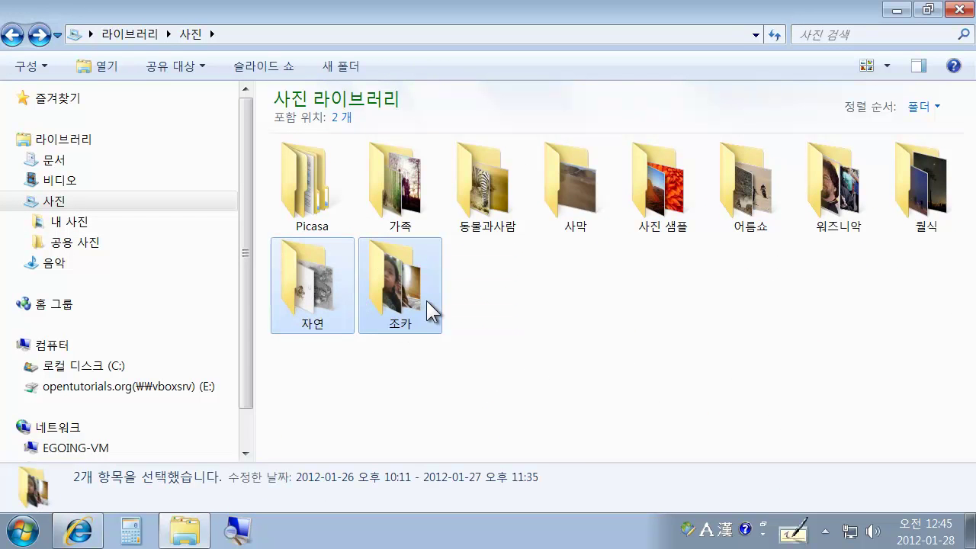
{"action": "left_click", "coordinate": [605, 271]}
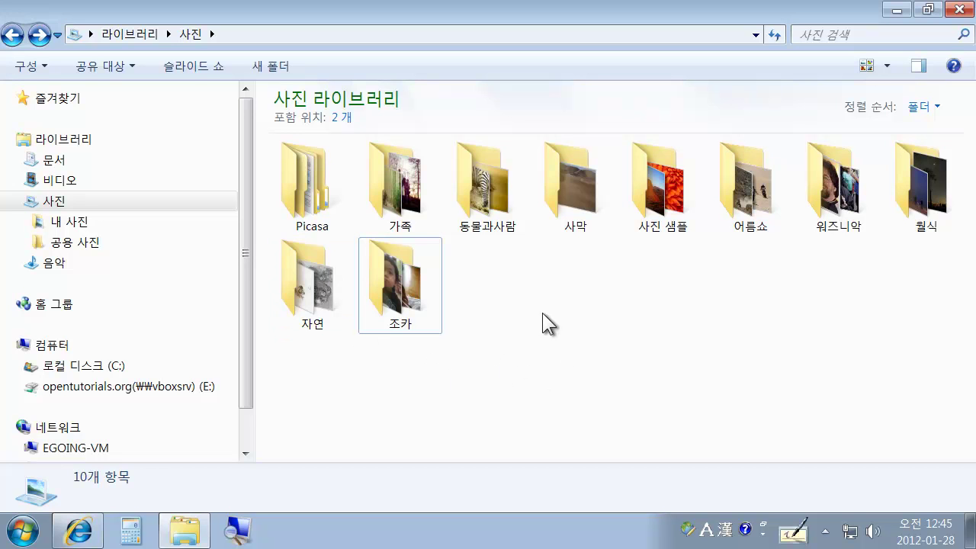
Select the 자연 and 조카 folders together and compress them into Pictures.zip with 빵집
{"action": "left_click_drag", "start_coordinate": [548, 376], "coordinate": [254, 255]}
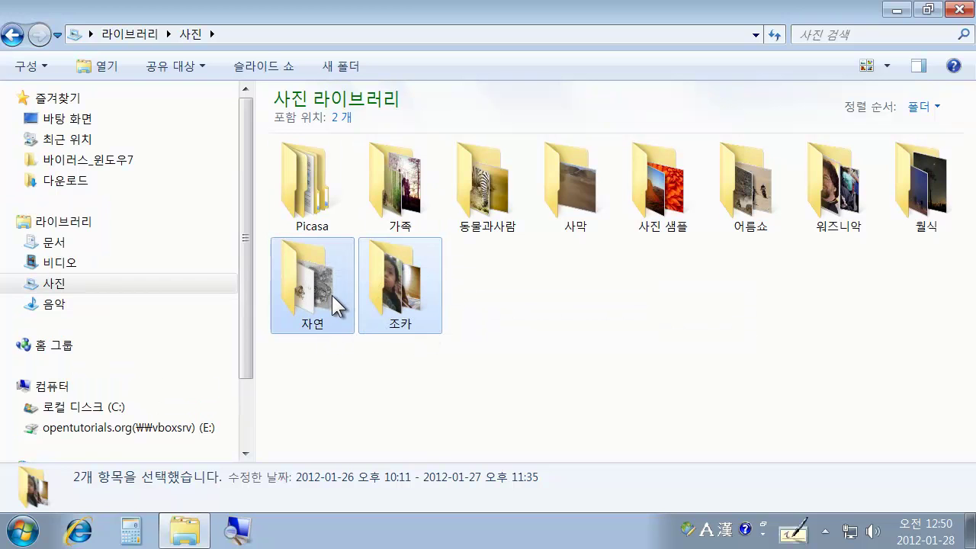
{"action": "mouse_move", "coordinate": [318, 286]}
{"action": "right_click", "coordinate": [318, 285]}
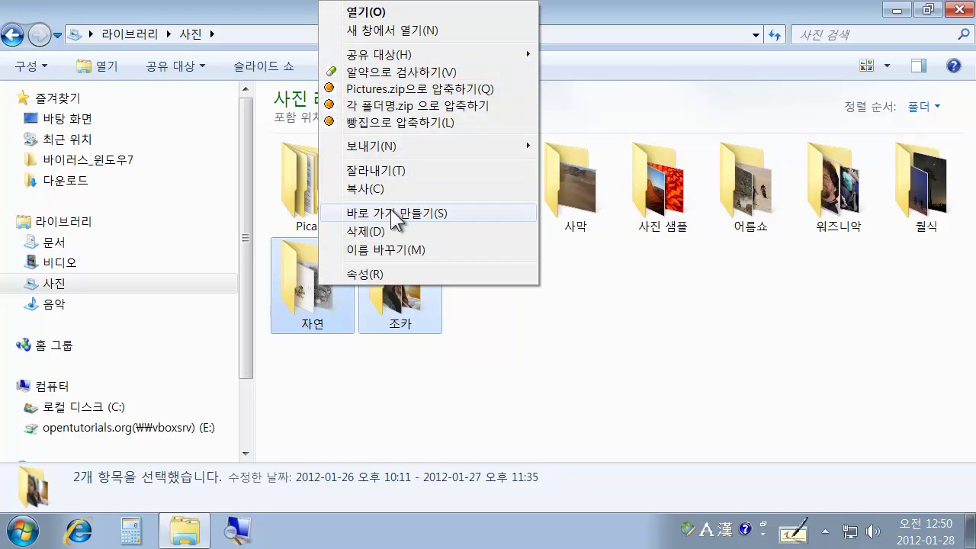
{"action": "left_click", "coordinate": [442, 97]}
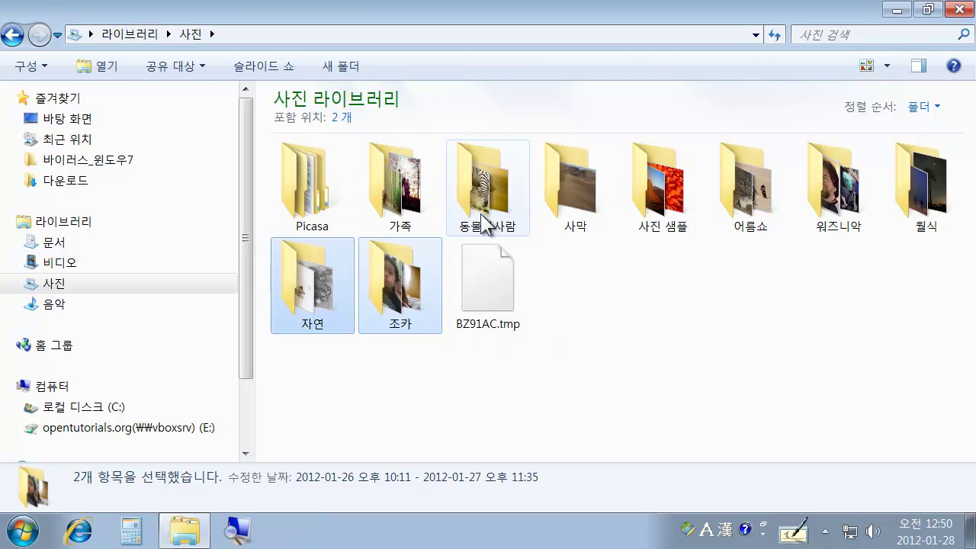
Check the file type, size and modification date of the new Pictures archive in the 사진 library
{"action": "left_click", "coordinate": [542, 281]}
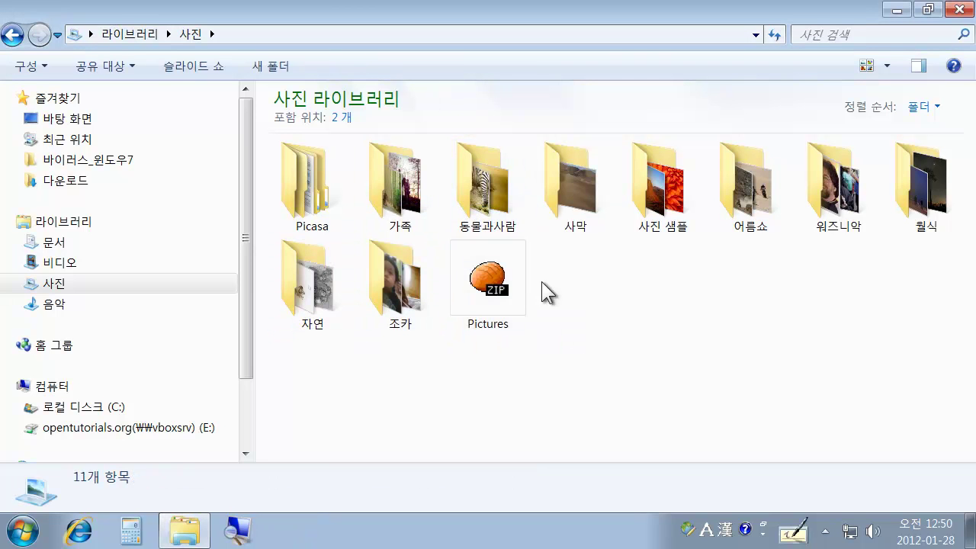
{"action": "left_click", "coordinate": [495, 295]}
{"action": "left_click", "coordinate": [528, 336]}
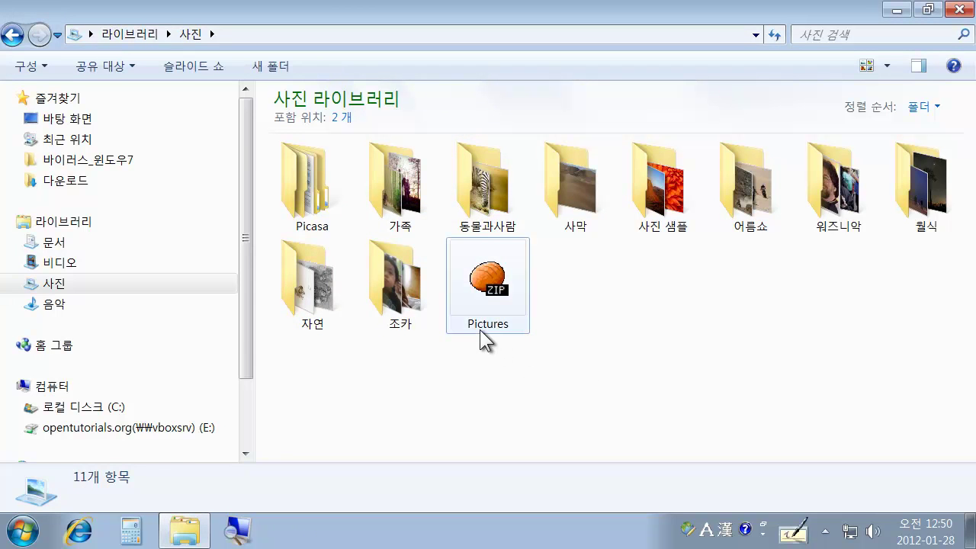
{"action": "mouse_move", "coordinate": [488, 329]}
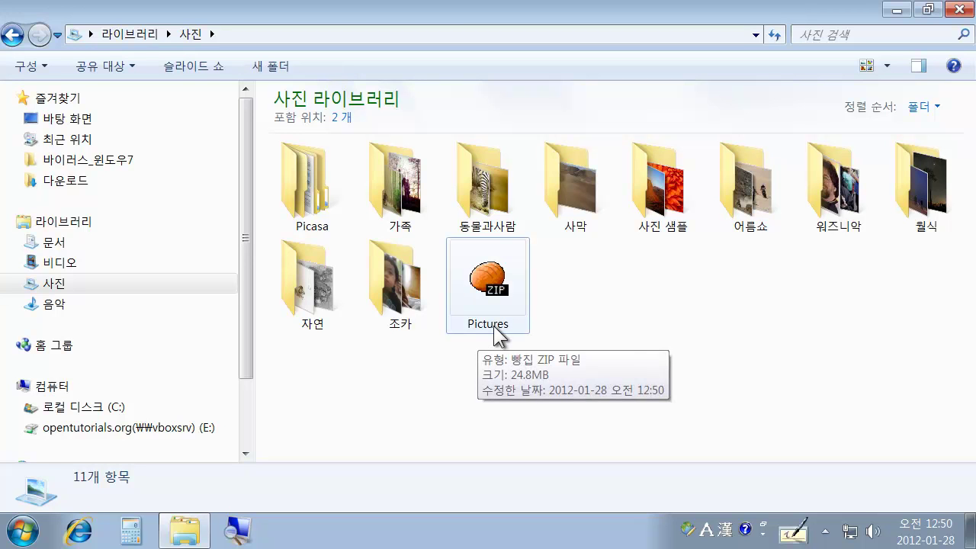
Rename the Pictures zip archive in the 사진 library as 자연과조카
{"action": "left_click", "coordinate": [486, 301]}
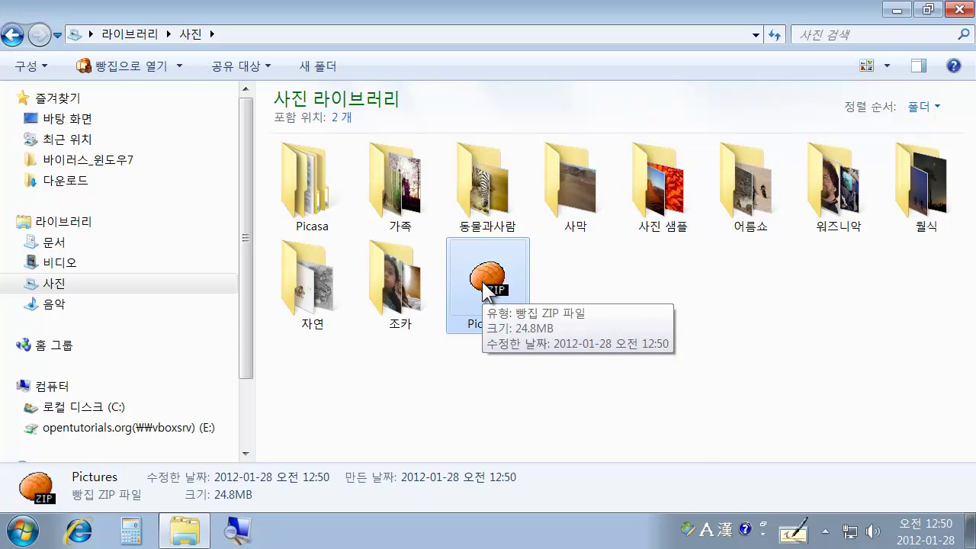
{"action": "right_click", "coordinate": [483, 282]}
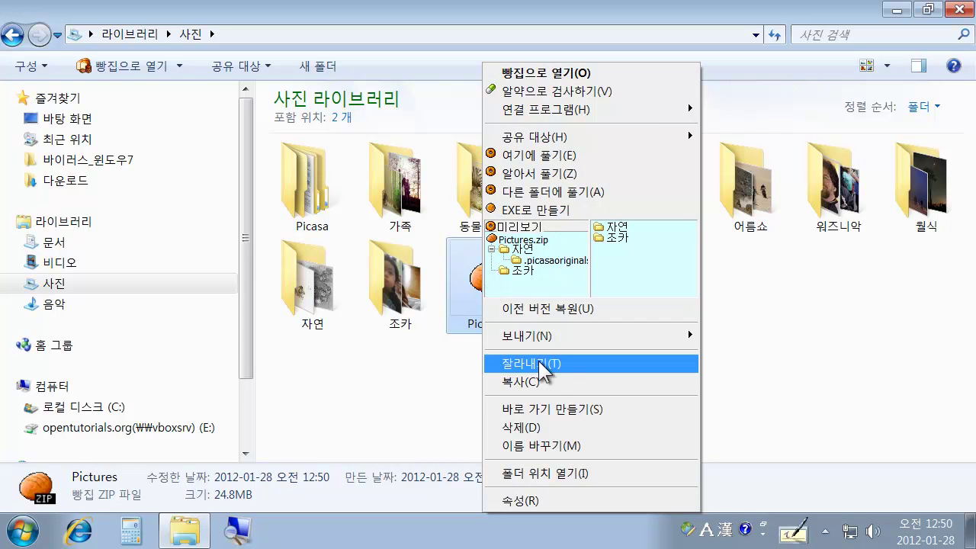
{"action": "left_click", "coordinate": [567, 446]}
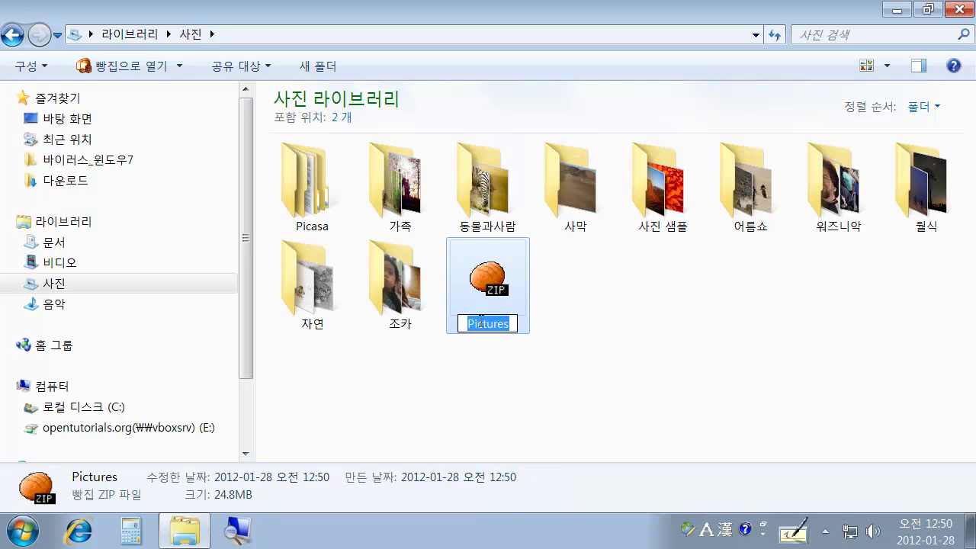
{"action": "key", "text": "Hangul"}
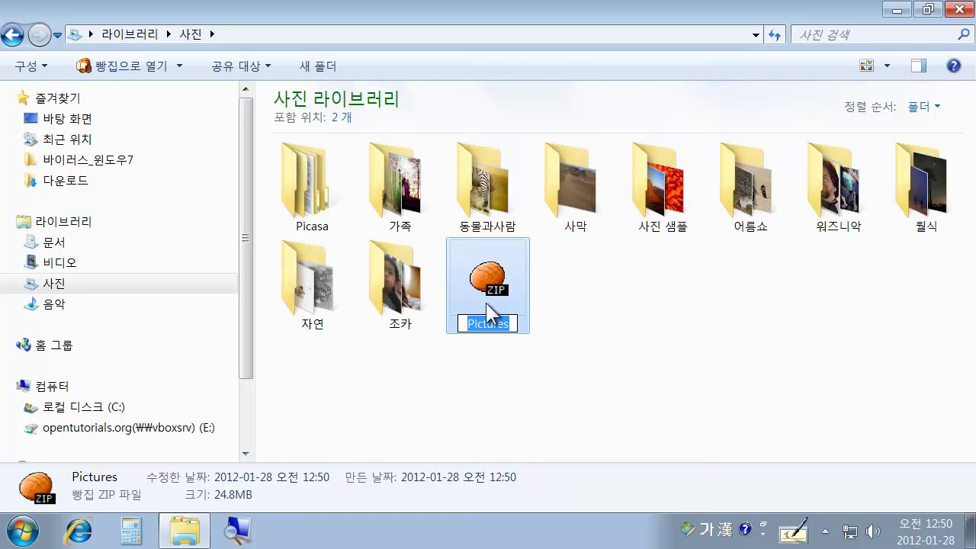
{"action": "type", "text": "자연과조카"}
{"action": "key", "text": "Return"}
{"action": "left_click", "coordinate": [573, 327]}
{"action": "left_click", "coordinate": [489, 305]}
{"action": "left_click", "coordinate": [541, 318]}
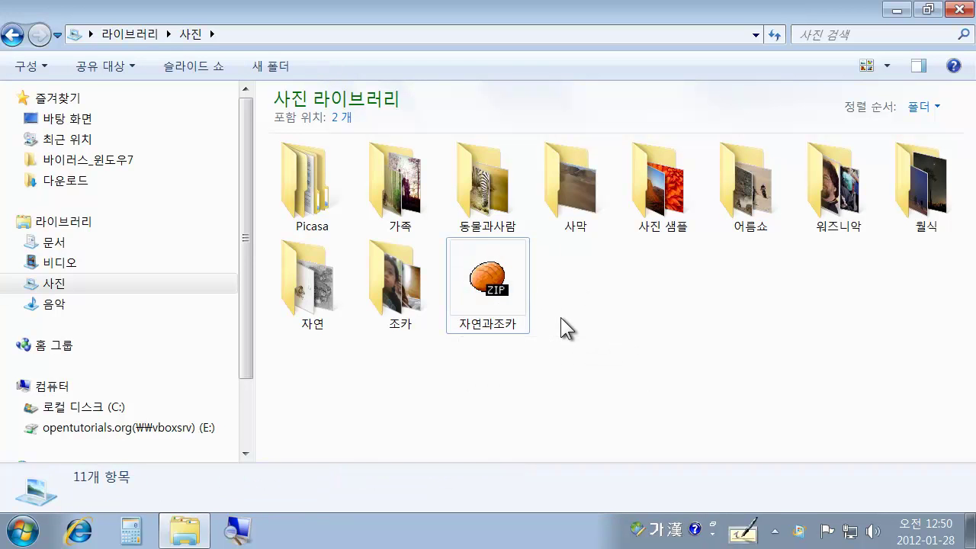
Look inside the source folder 자연, return to the 사진 library and examine the 자연과조카 archive
{"action": "left_click", "coordinate": [316, 311]}
{"action": "left_click", "coordinate": [398, 303]}
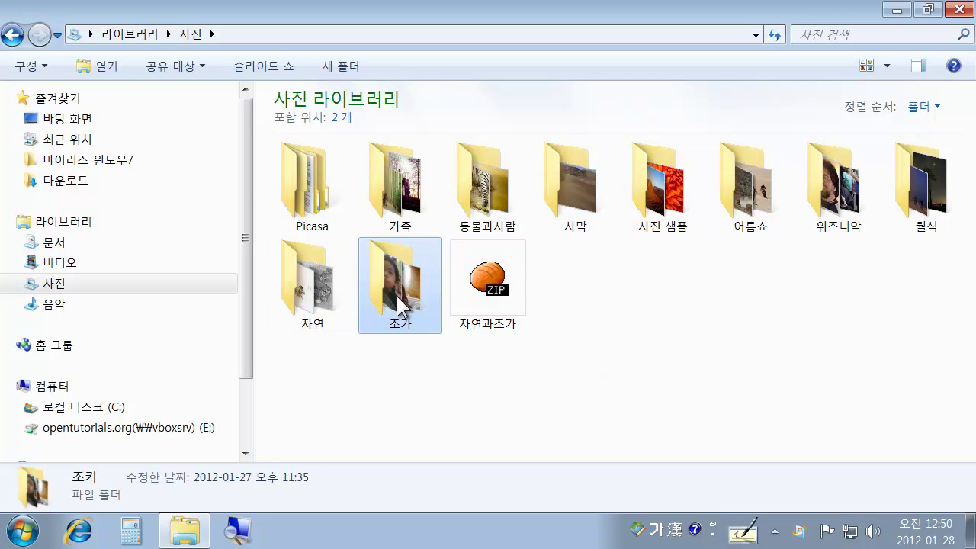
{"action": "left_click", "coordinate": [341, 297]}
{"action": "key", "text": "Right"}
{"action": "double_click", "coordinate": [308, 304]}
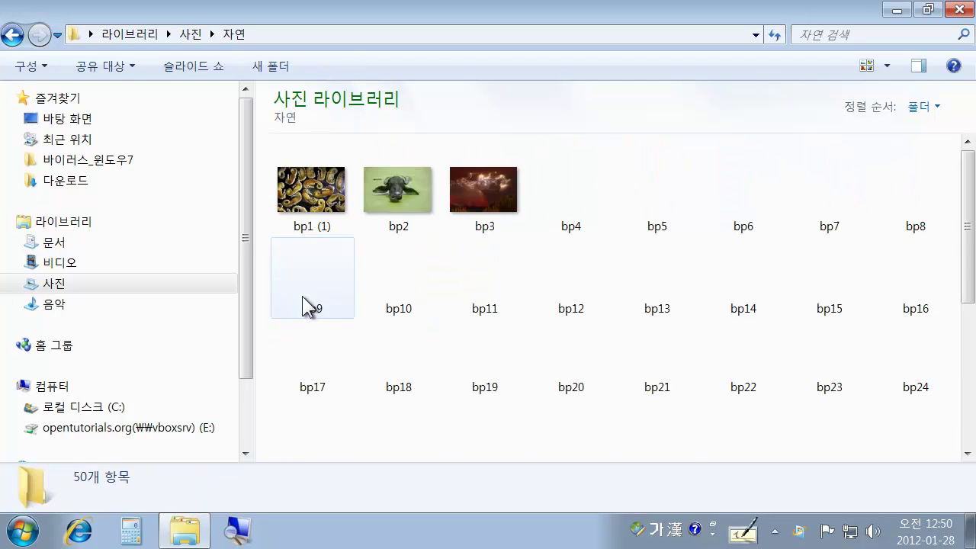
{"action": "key", "text": "BackSpace"}
{"action": "left_click", "coordinate": [496, 355]}
{"action": "left_click", "coordinate": [493, 297]}
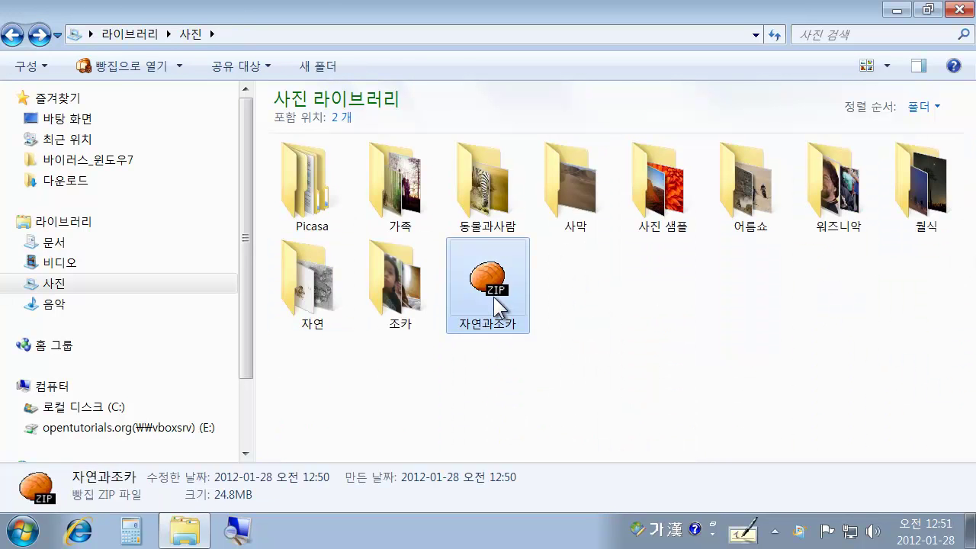
{"action": "left_click", "coordinate": [547, 326]}
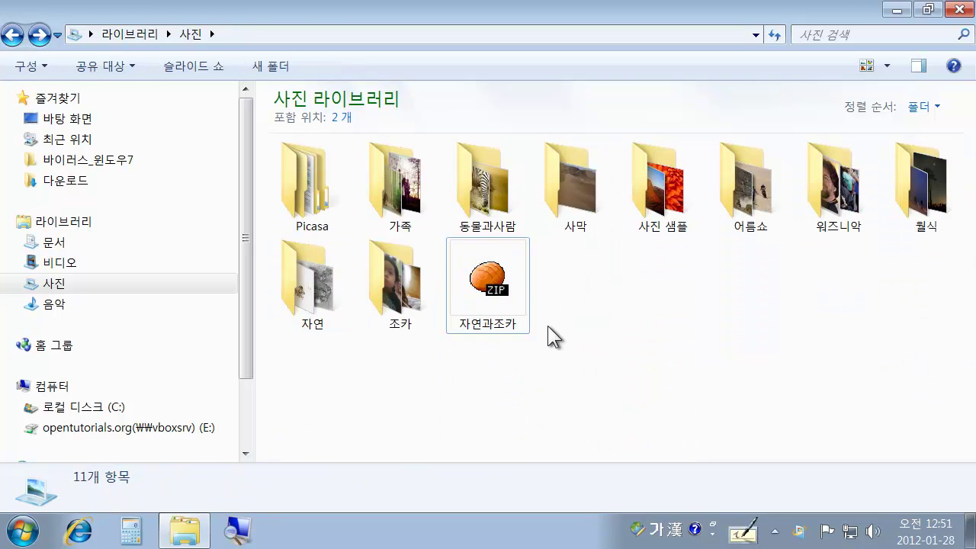
Compare the 자연과조카 archive with its two source folders, looking into 자연 once more
{"action": "left_click", "coordinate": [491, 298]}
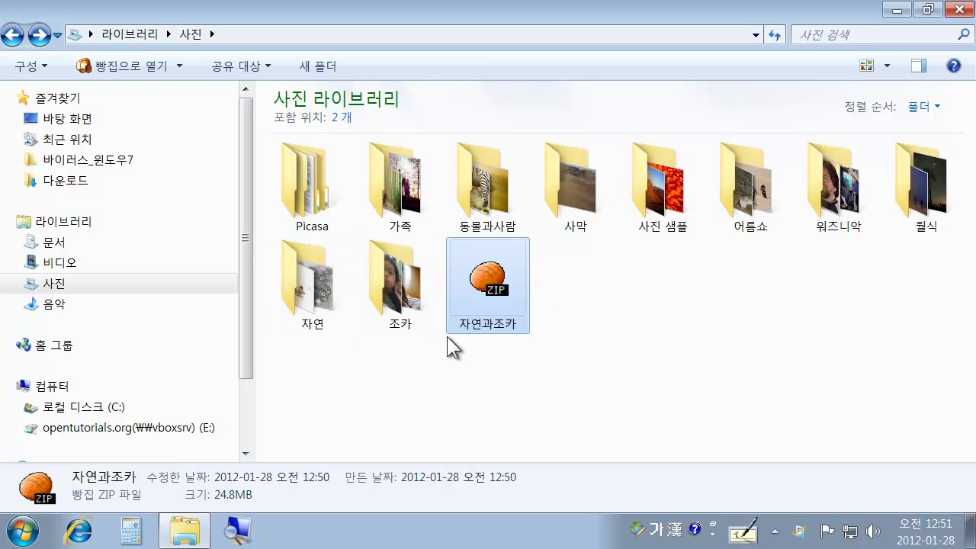
{"action": "left_click", "coordinate": [305, 308]}
{"action": "left_click", "coordinate": [405, 314]}
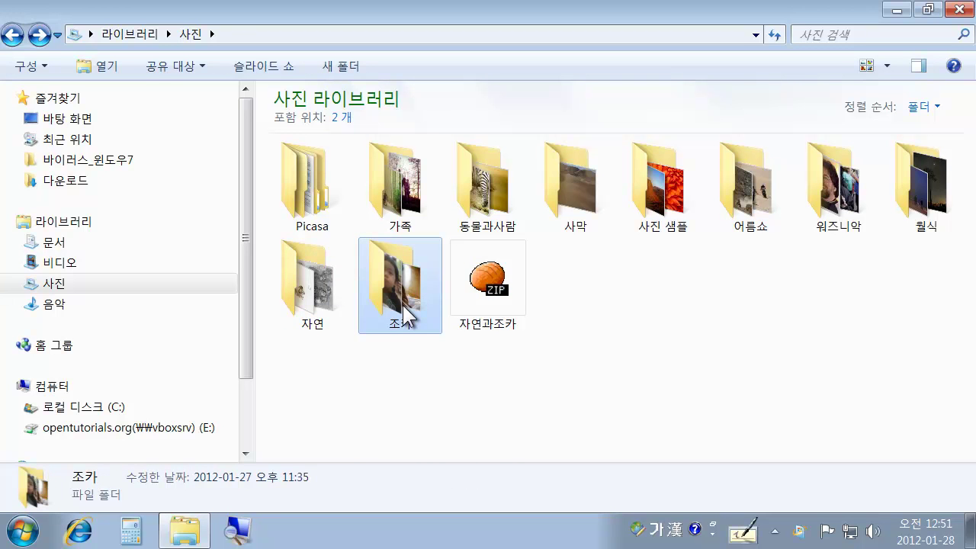
{"action": "double_click", "coordinate": [320, 313]}
{"action": "key", "text": "BackSpace"}
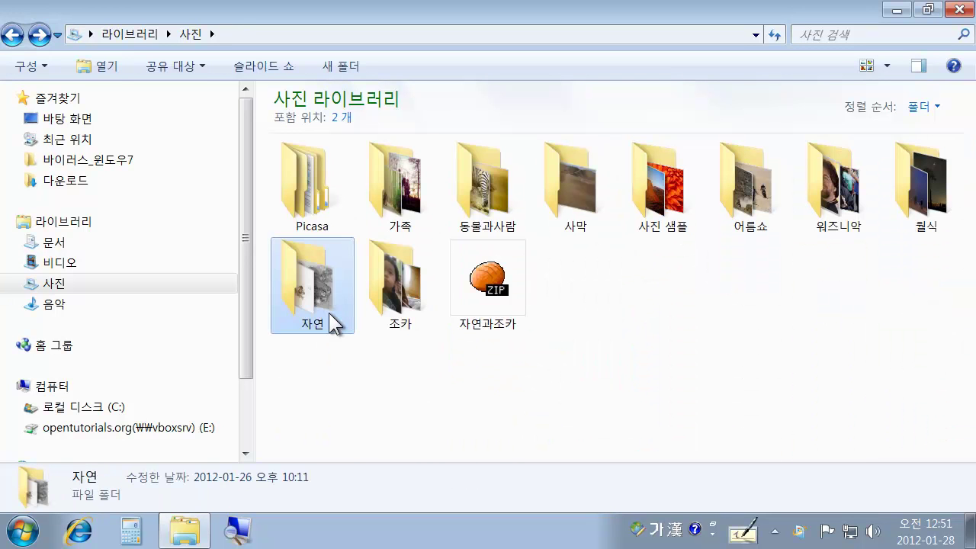
{"action": "left_click", "coordinate": [567, 300]}
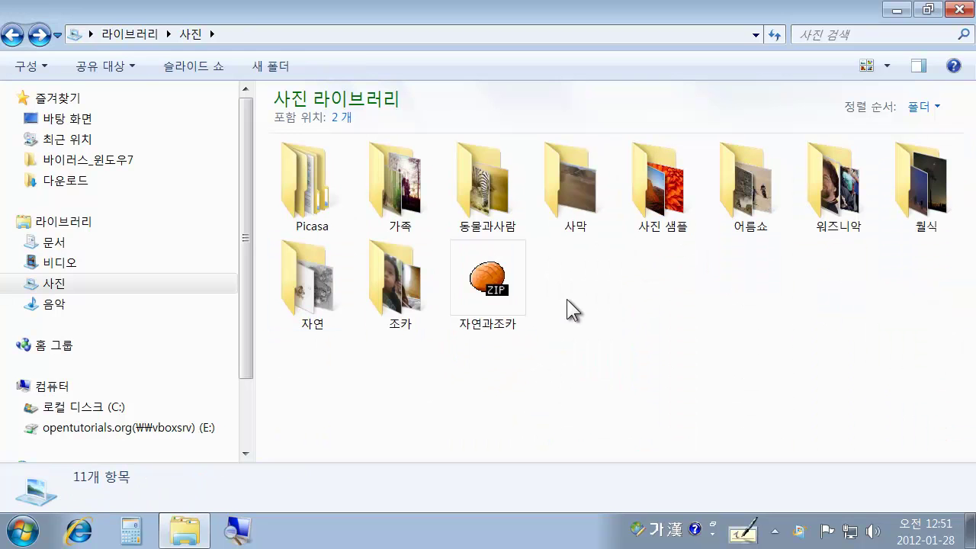
Copy the 자연과조카 archive from the 사진 library and paste it onto the desktop
{"action": "left_click", "coordinate": [491, 289]}
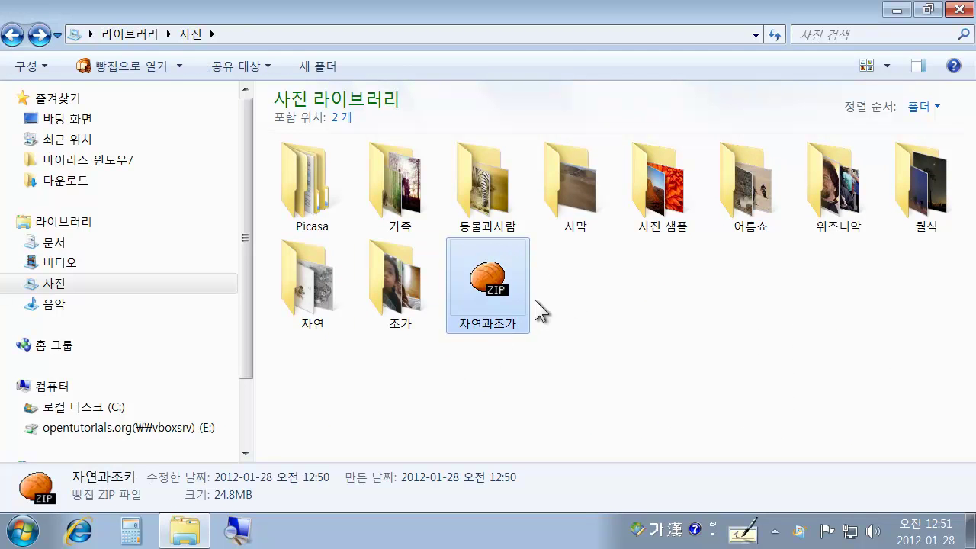
{"action": "right_click", "coordinate": [485, 291]}
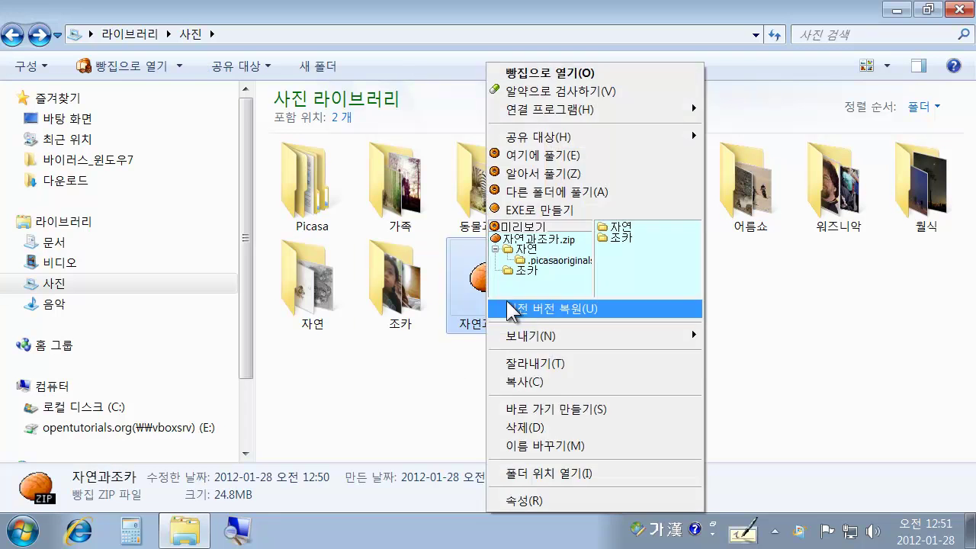
{"action": "left_click", "coordinate": [546, 380]}
{"action": "left_click", "coordinate": [897, 10]}
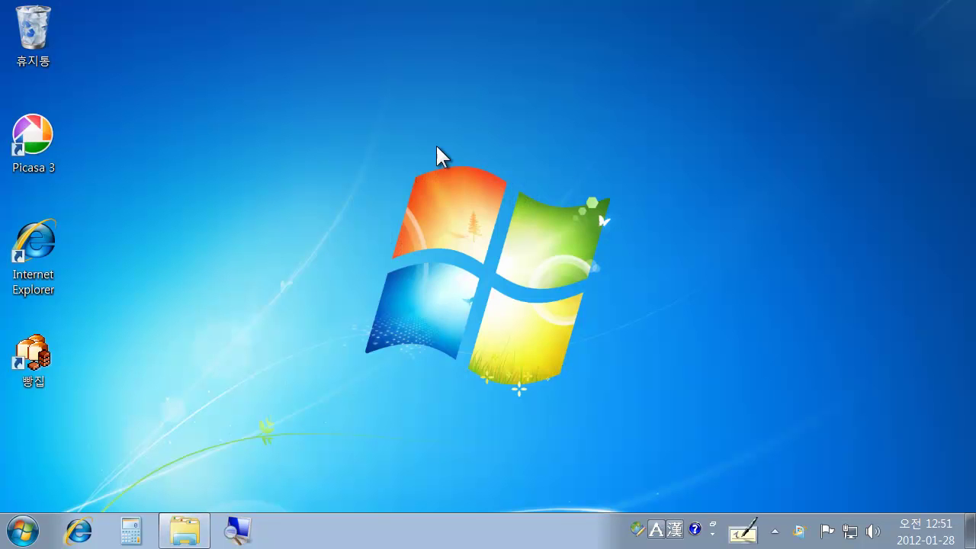
{"action": "right_click", "coordinate": [436, 145]}
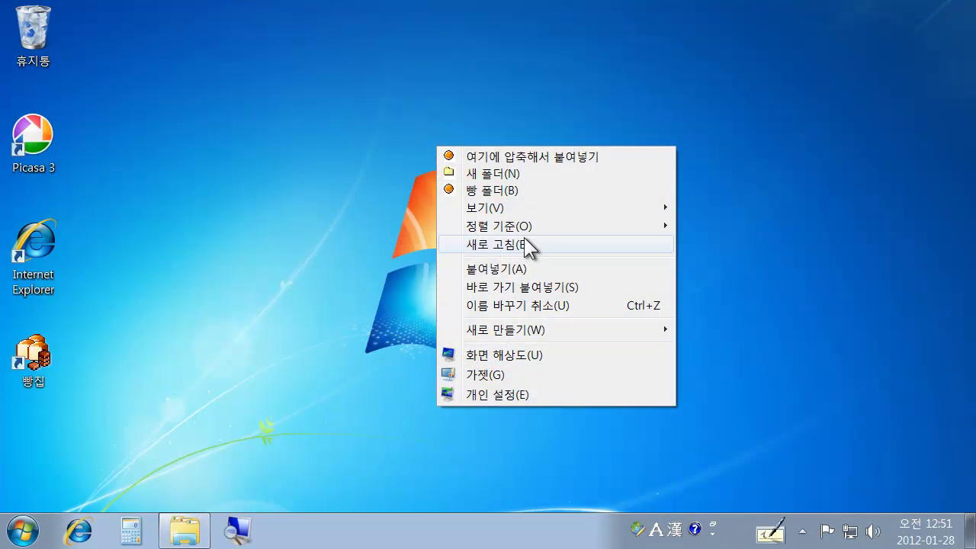
{"action": "left_click", "coordinate": [523, 268]}
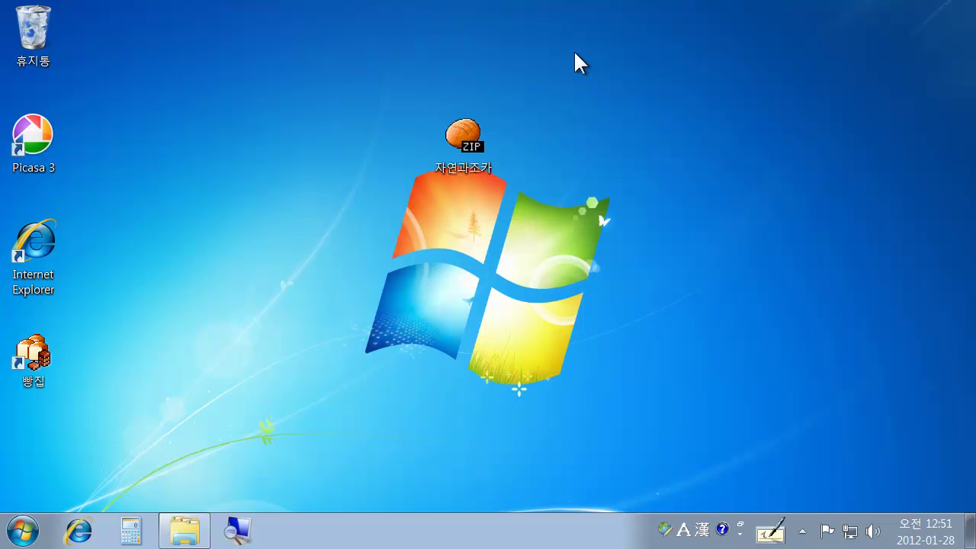
Extract the 자연과조카 archive on the desktop with 빵집's 알아서 풀기 option
{"action": "mouse_move", "coordinate": [461, 131]}
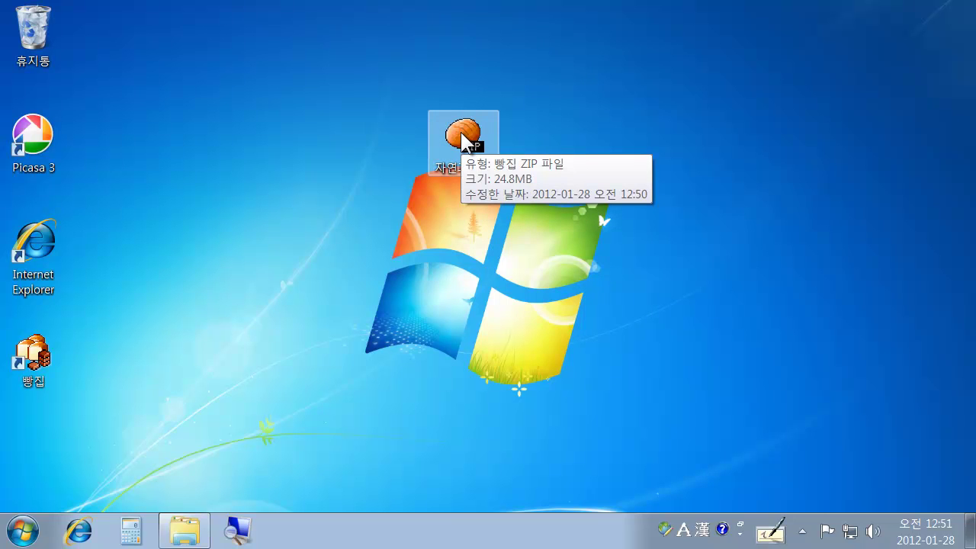
{"action": "right_click", "coordinate": [460, 132]}
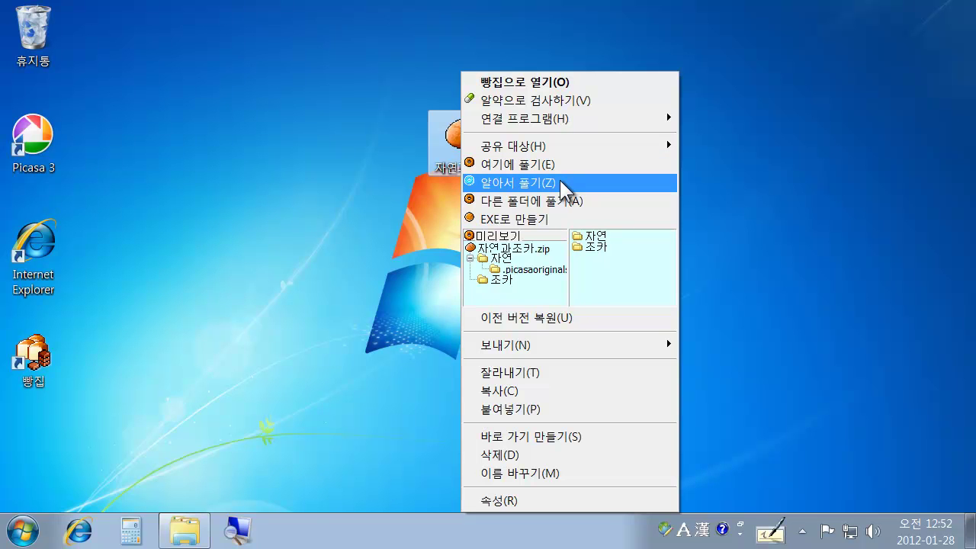
{"action": "left_click", "coordinate": [560, 182]}
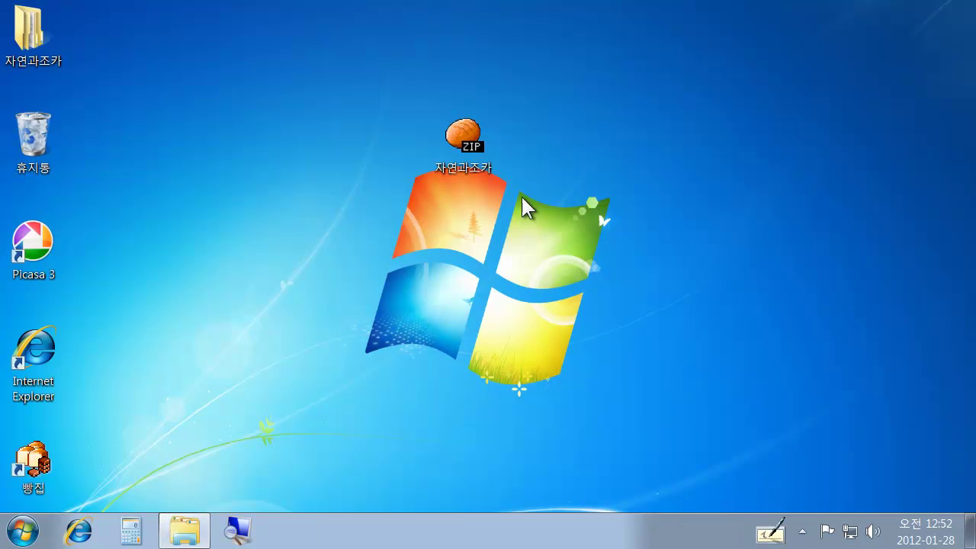
Inspect the photos in the 조카 and 자연 subfolders of the extracted 자연과조카 folder, and close its window
{"action": "double_click", "coordinate": [37, 40]}
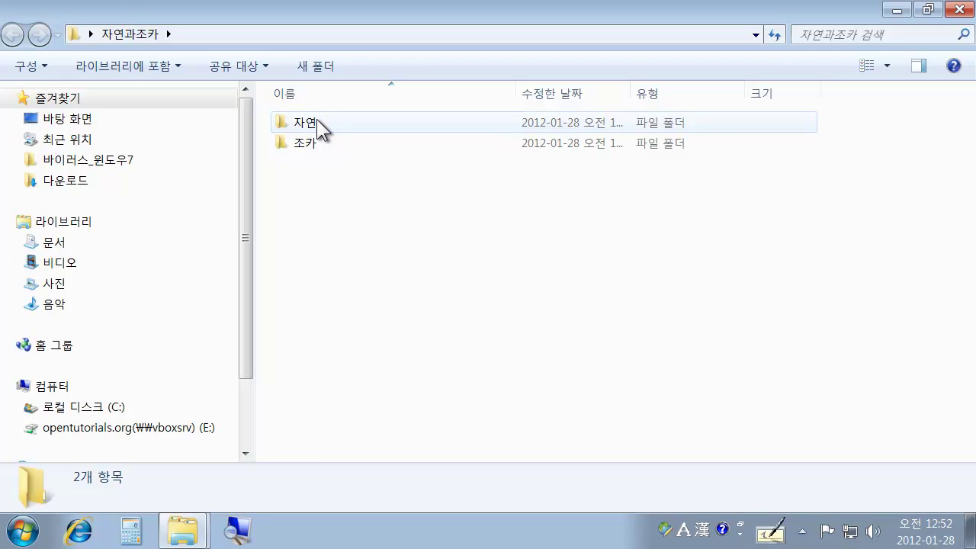
{"action": "left_click", "coordinate": [316, 122]}
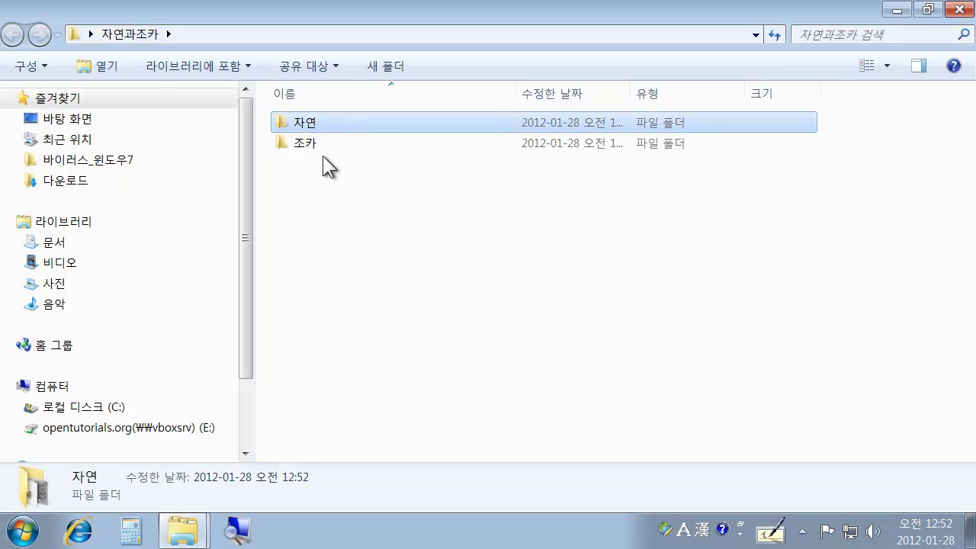
{"action": "double_click", "coordinate": [315, 144]}
{"action": "key", "text": "BackSpace"}
{"action": "left_click", "coordinate": [314, 125]}
{"action": "left_click", "coordinate": [315, 141]}
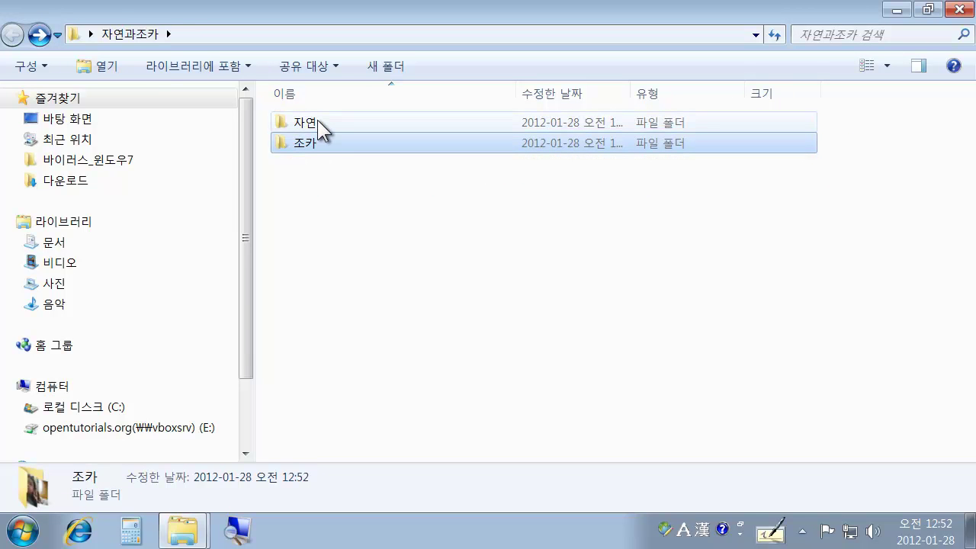
{"action": "left_click", "coordinate": [317, 119]}
{"action": "double_click", "coordinate": [317, 120]}
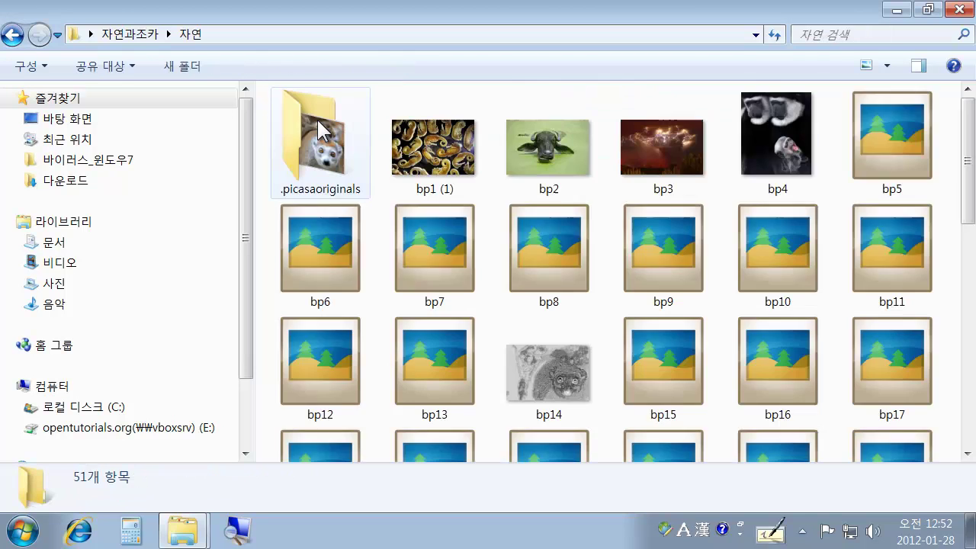
{"action": "left_click", "coordinate": [332, 148]}
{"action": "scroll", "coordinate": [333, 152], "scroll_direction": "down", "scroll_amount": 10}
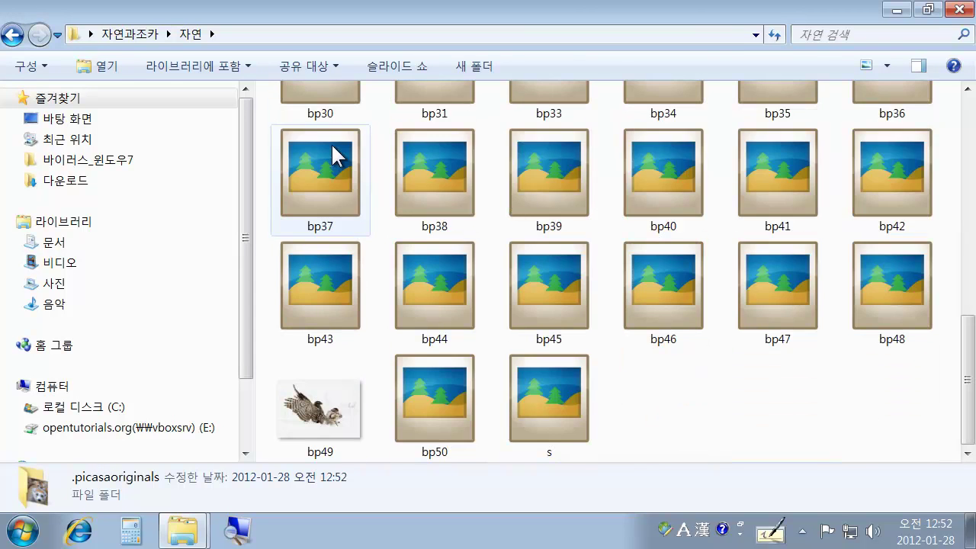
{"action": "scroll", "coordinate": [371, 255], "scroll_direction": "up", "scroll_amount": 10}
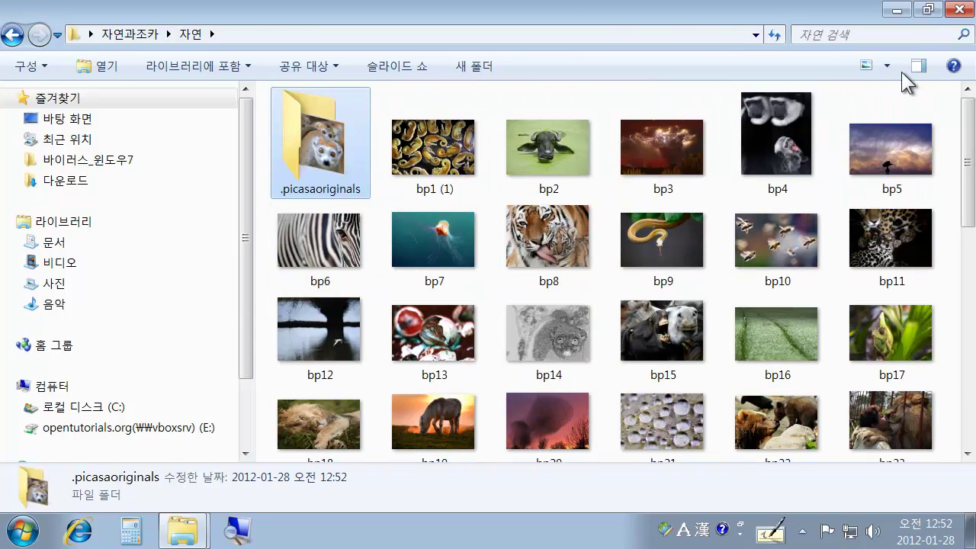
{"action": "left_click", "coordinate": [958, 9]}
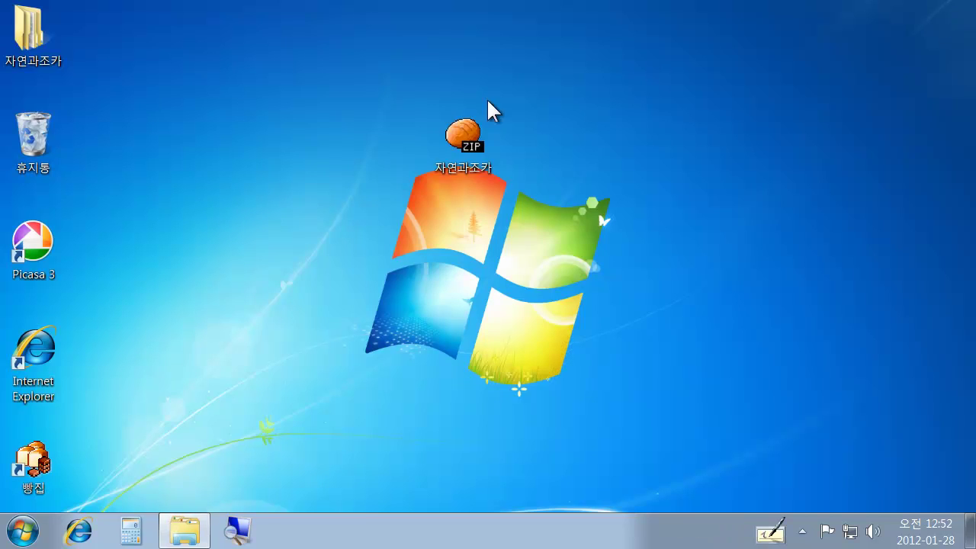
Return from the desktop to the 사진 library window and open its 조카 folder
{"action": "left_click", "coordinate": [461, 142]}
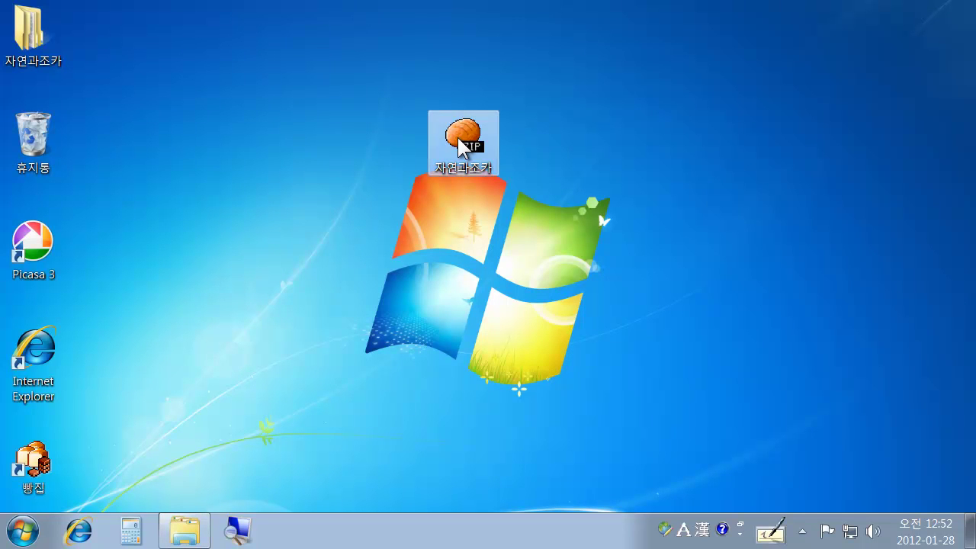
{"action": "left_click", "coordinate": [389, 183]}
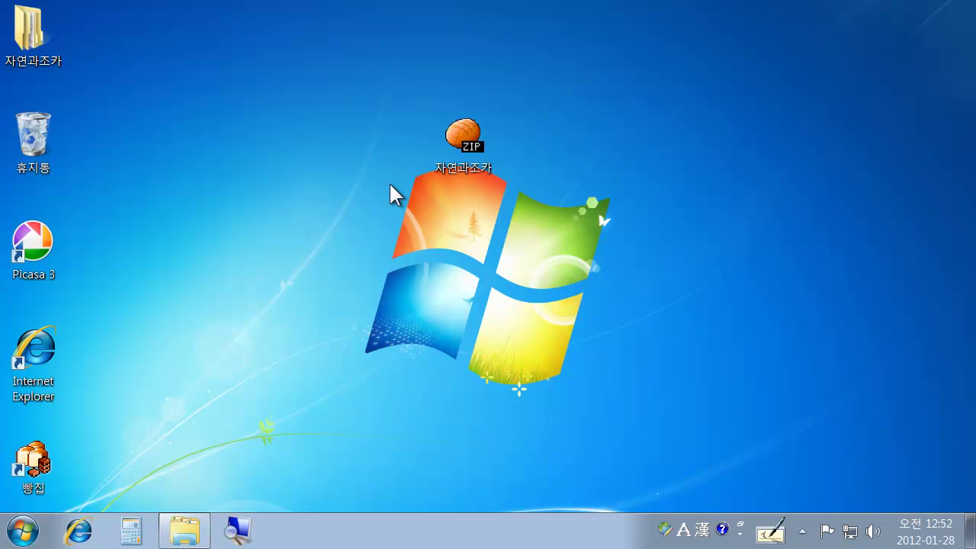
{"action": "left_click", "coordinate": [184, 530]}
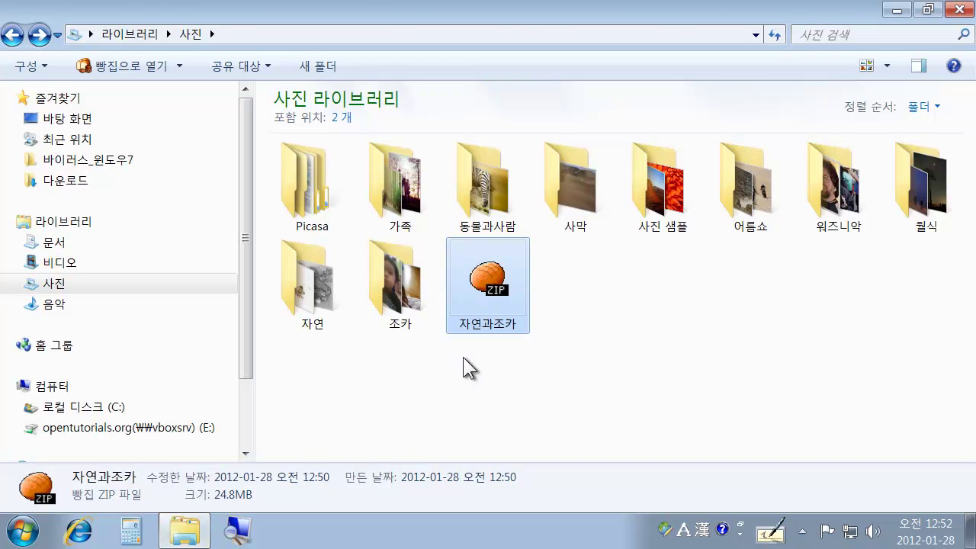
{"action": "left_click", "coordinate": [463, 357]}
{"action": "double_click", "coordinate": [389, 303]}
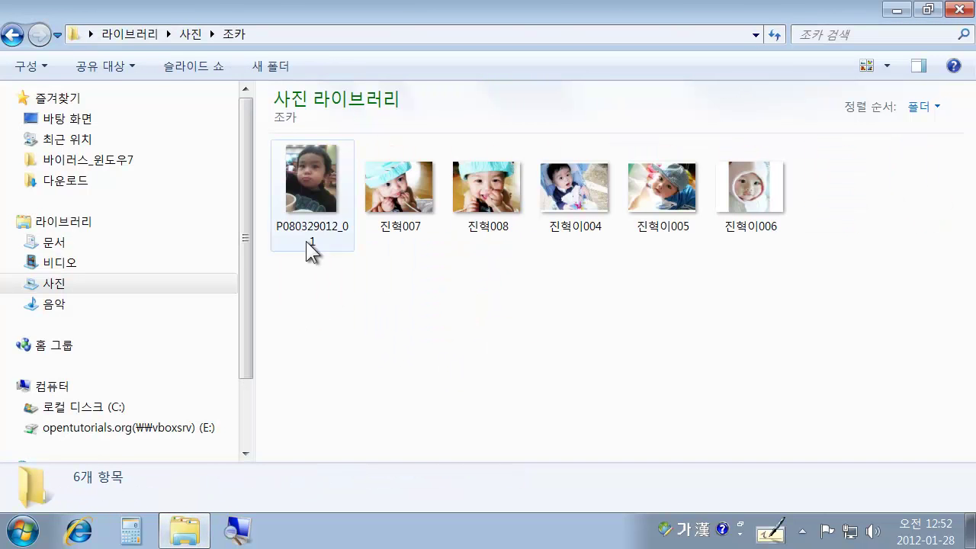
Select the three photos numbered 004 to 006 in the 조카 folder and start compressing them with 빵집으로 압축하기
{"action": "left_click", "coordinate": [590, 200]}
{"action": "left_click", "coordinate": [682, 186]}
{"action": "left_click", "coordinate": [754, 202]}
{"action": "left_click", "coordinate": [811, 268]}
{"action": "left_click_drag", "start_coordinate": [824, 283], "coordinate": [569, 188]}
{"action": "right_click", "coordinate": [570, 188]}
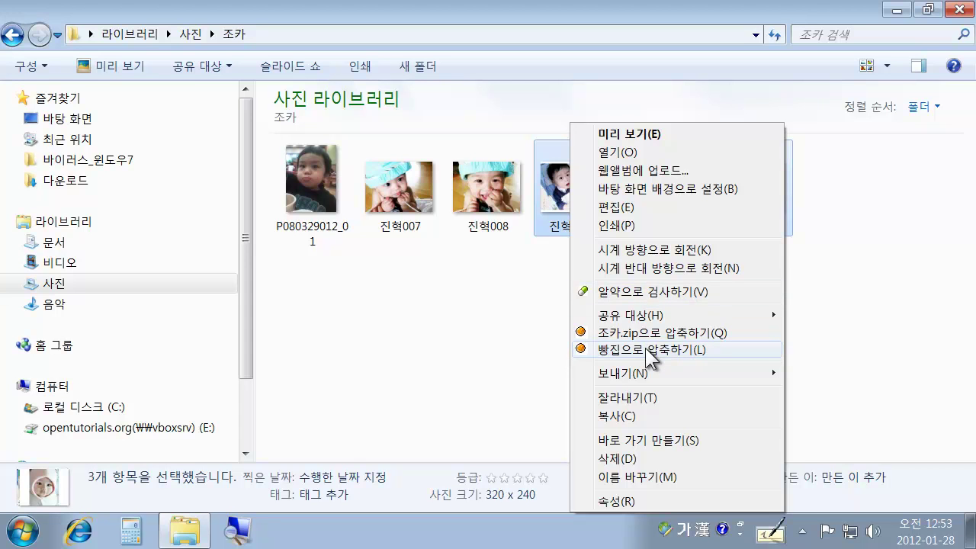
{"action": "left_click", "coordinate": [647, 350]}
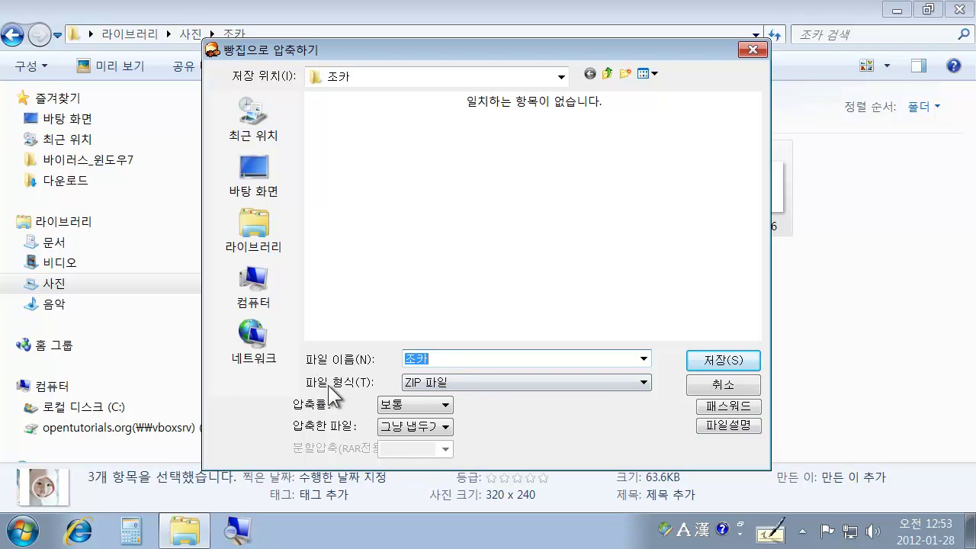
Review the available archive formats and choose ZIP 파일 as the file format
{"action": "left_click", "coordinate": [485, 383]}
{"action": "left_click", "coordinate": [485, 384]}
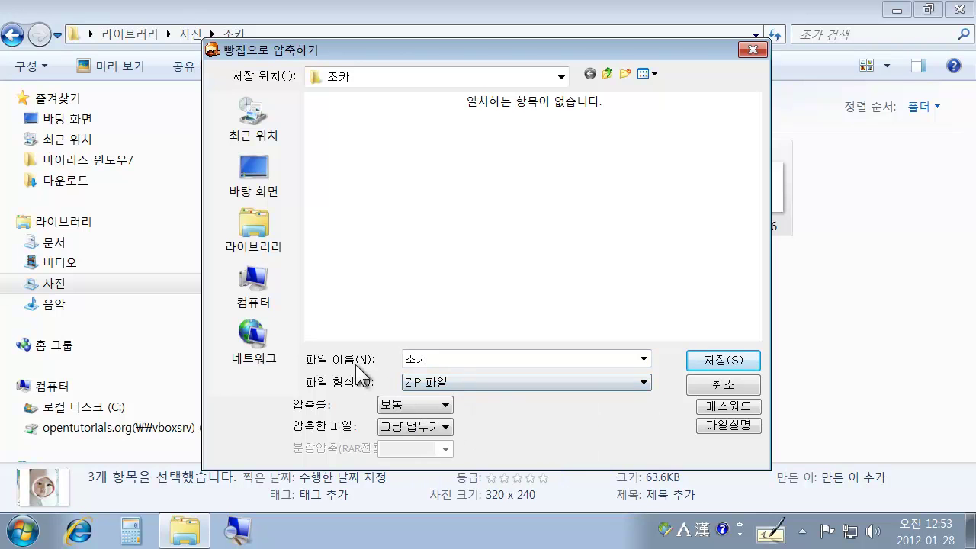
{"action": "left_click", "coordinate": [432, 384]}
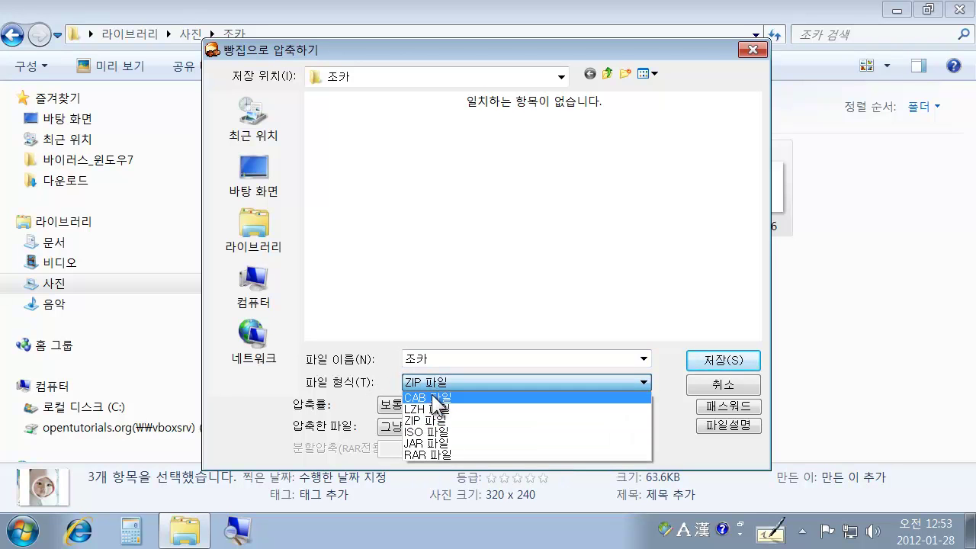
{"action": "left_click", "coordinate": [433, 420]}
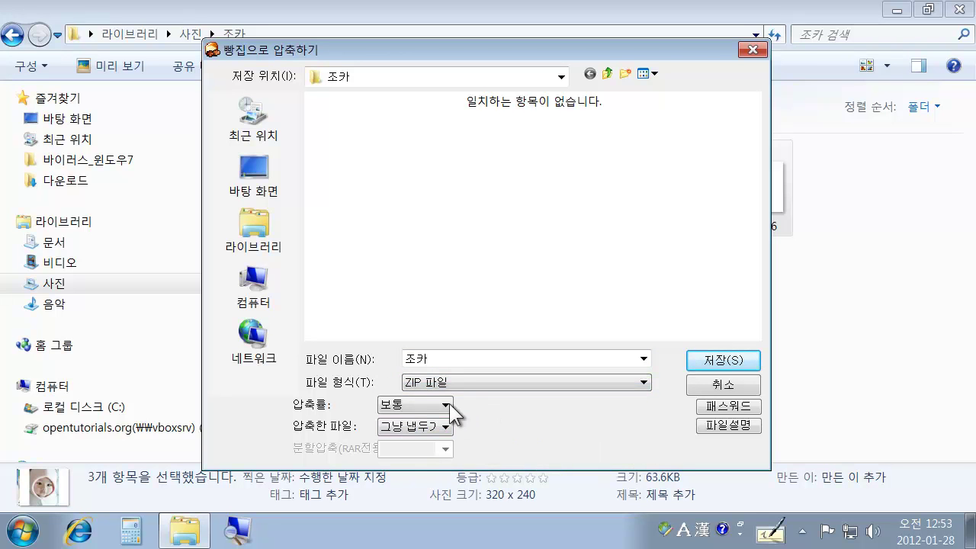
Try the 압축 안함 and 최대 압축 compression levels, and return the compression level to 보통
{"action": "left_click", "coordinate": [407, 404]}
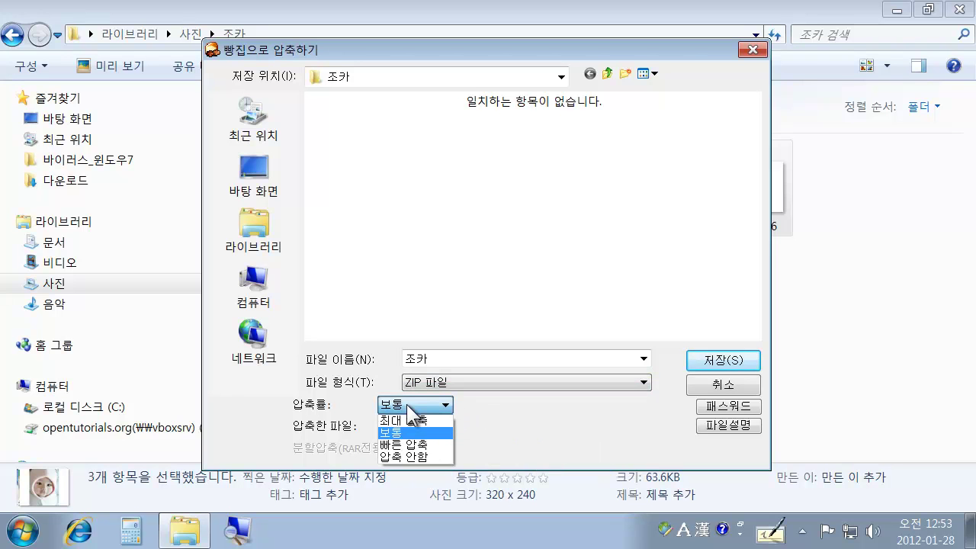
{"action": "left_click", "coordinate": [412, 458]}
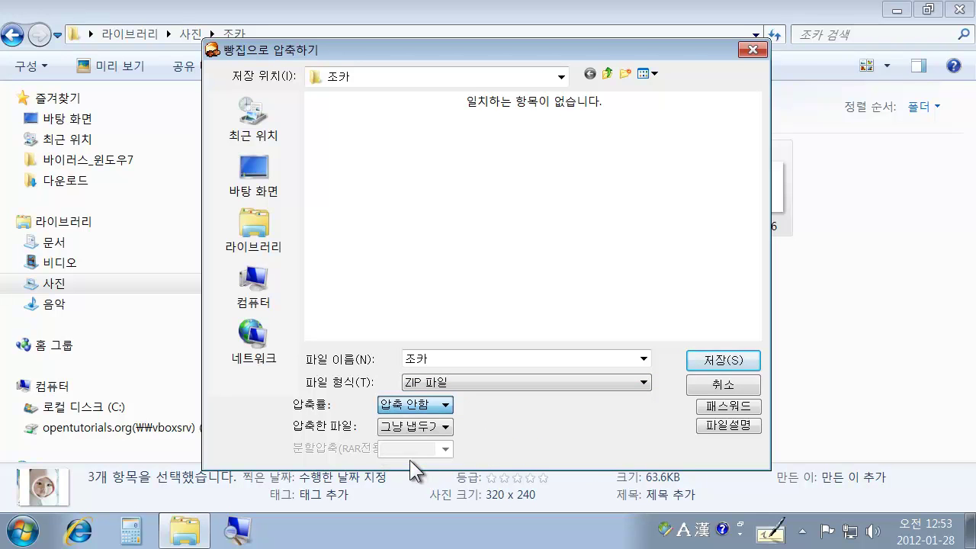
{"action": "left_click", "coordinate": [446, 410]}
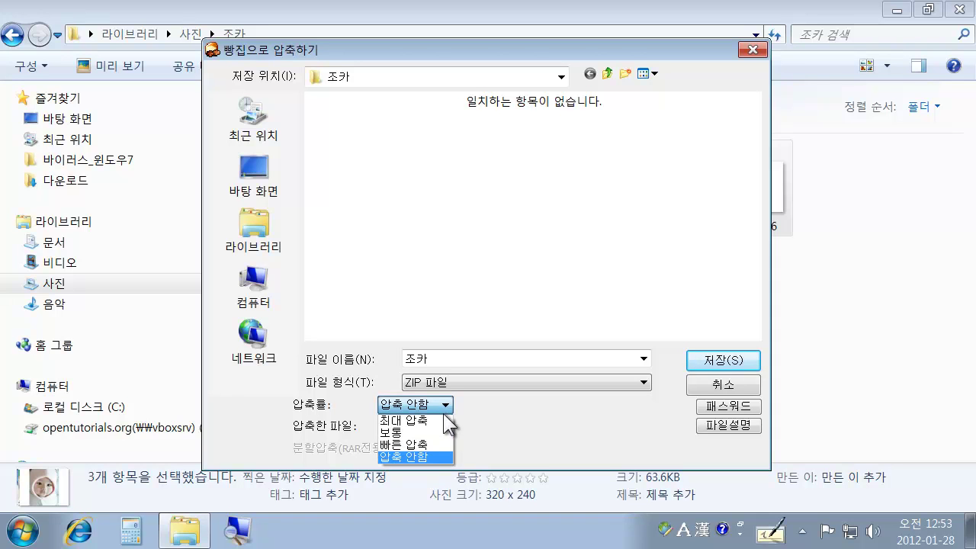
{"action": "left_click", "coordinate": [437, 418]}
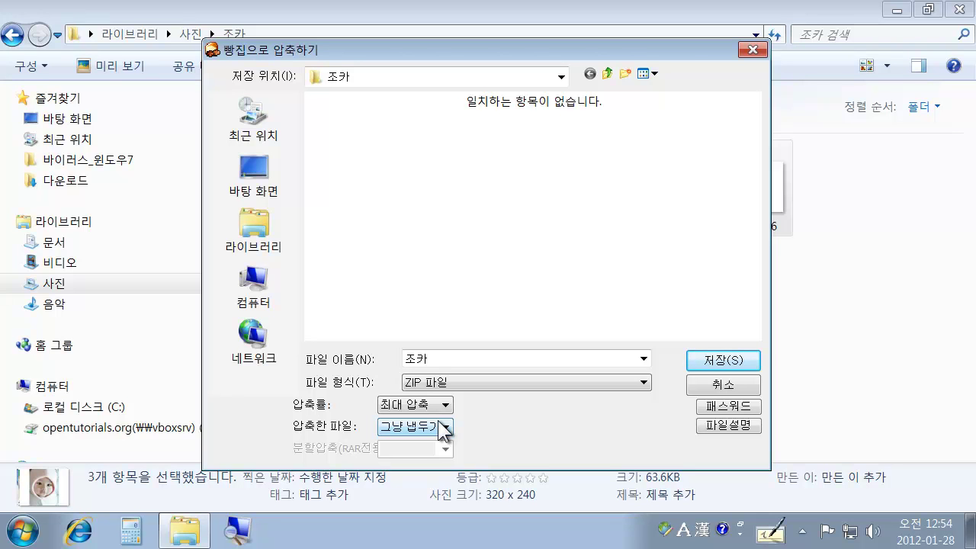
{"action": "left_click", "coordinate": [445, 405]}
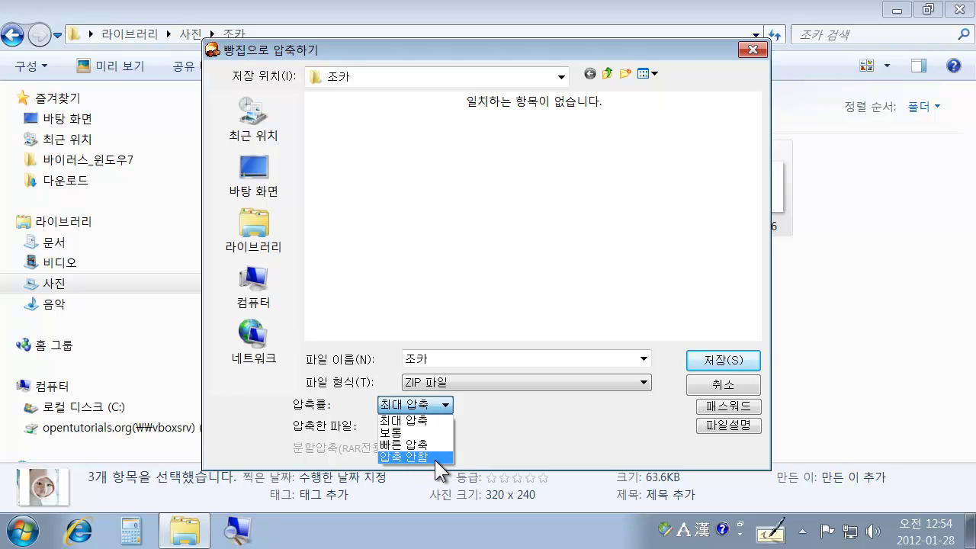
{"action": "left_click", "coordinate": [436, 457]}
{"action": "left_click", "coordinate": [435, 407]}
{"action": "left_click", "coordinate": [436, 419]}
{"action": "left_click", "coordinate": [439, 405]}
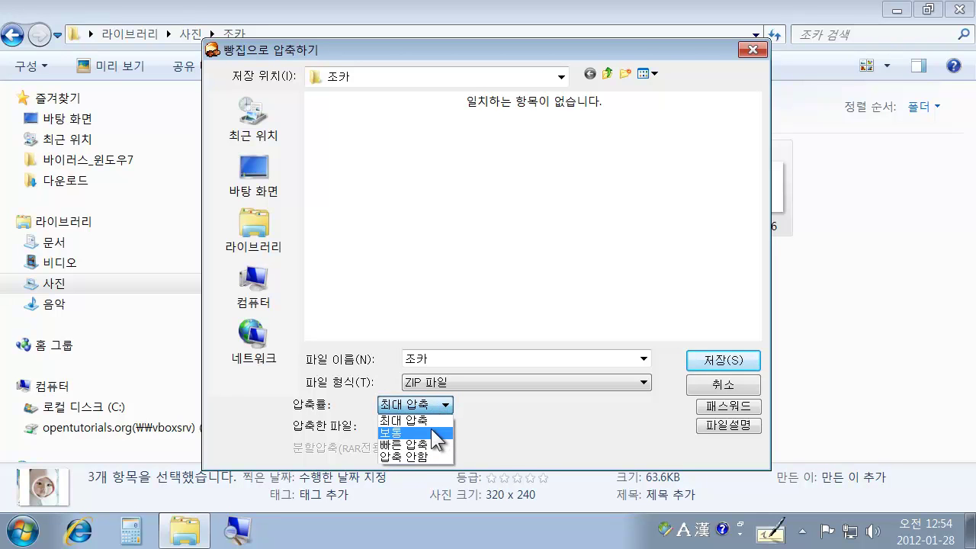
{"action": "left_click", "coordinate": [404, 432]}
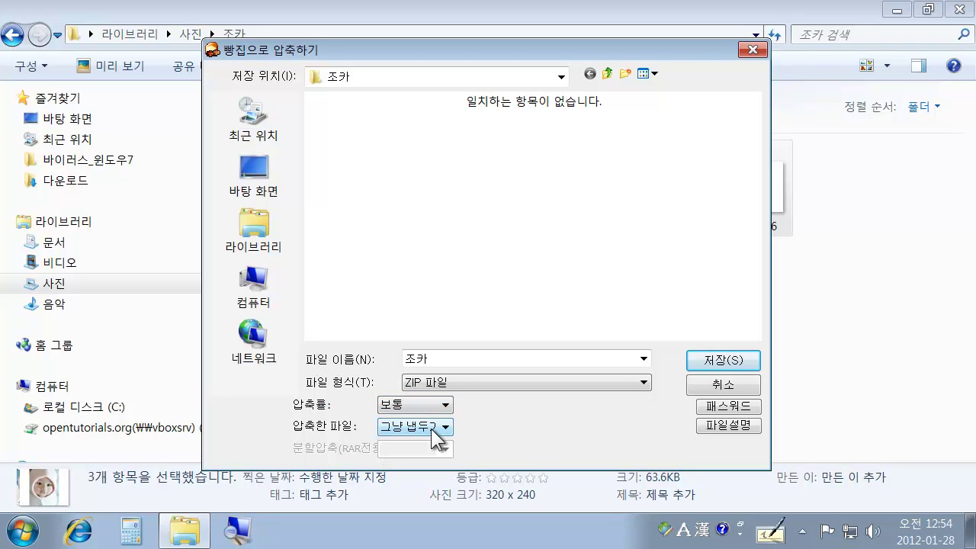
Set the 압축한 파일 option to 휴지통으로 so the original photos go to the recycle bin after compression
{"action": "left_click", "coordinate": [408, 427]}
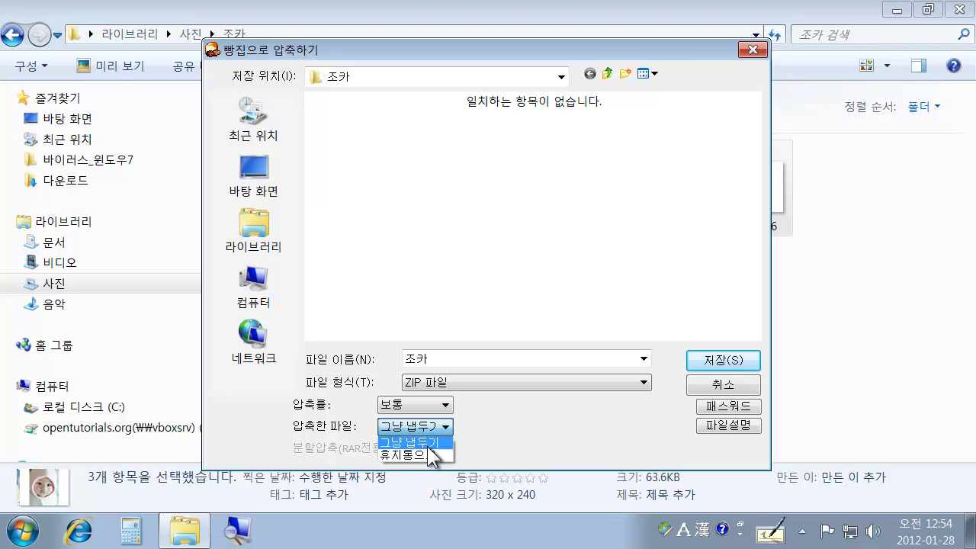
{"action": "left_click", "coordinate": [428, 440]}
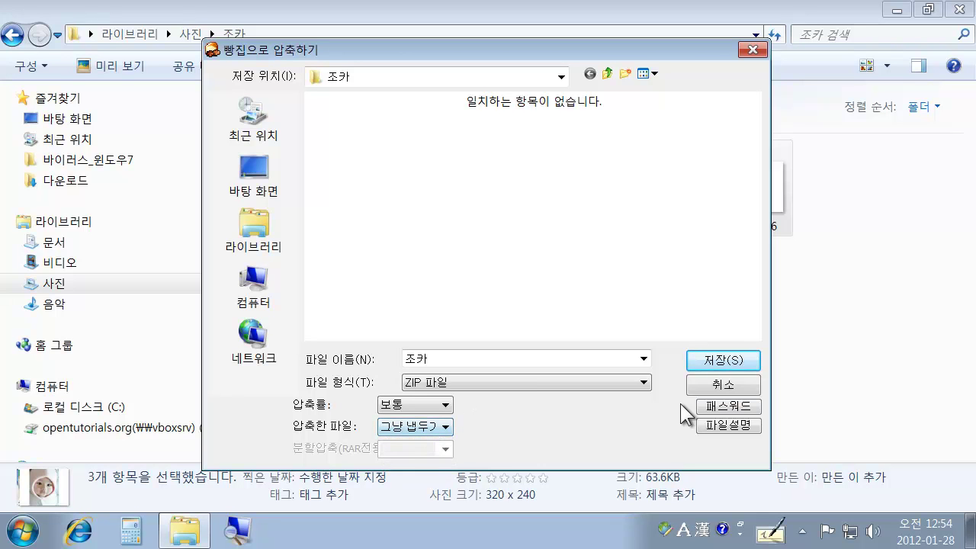
{"action": "left_click_drag", "start_coordinate": [616, 50], "coordinate": [666, 43]}
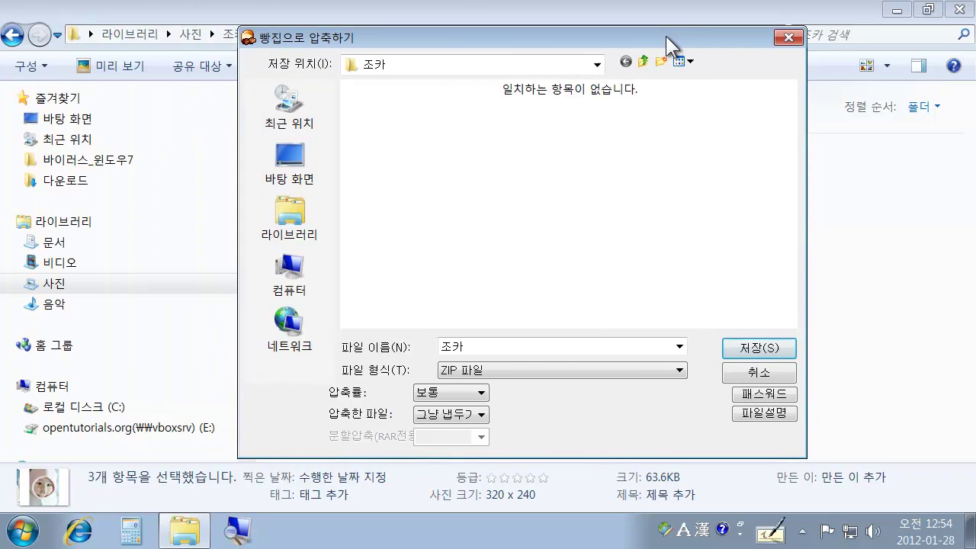
{"action": "double_click", "coordinate": [476, 418]}
{"action": "left_click", "coordinate": [468, 417]}
{"action": "left_click", "coordinate": [464, 441]}
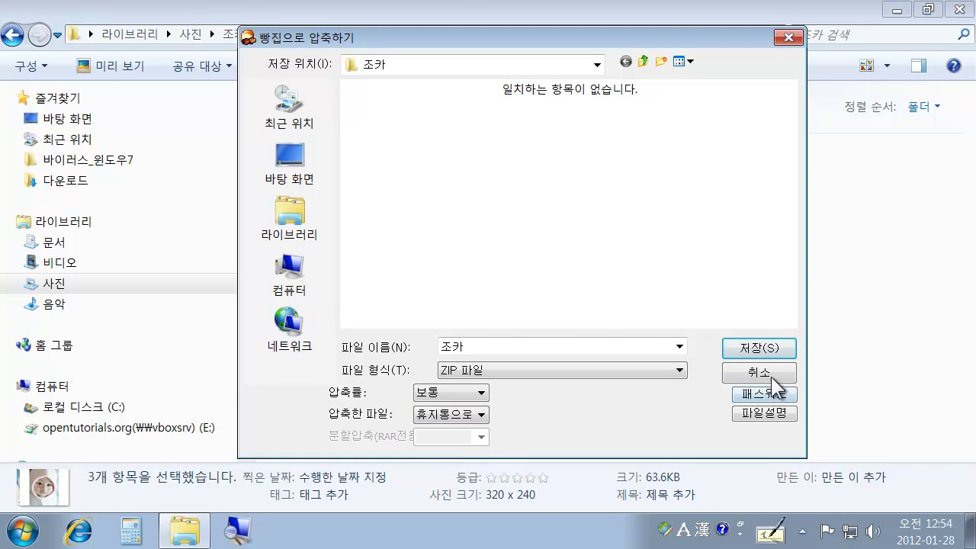
{"action": "left_click_drag", "start_coordinate": [534, 36], "coordinate": [456, 237]}
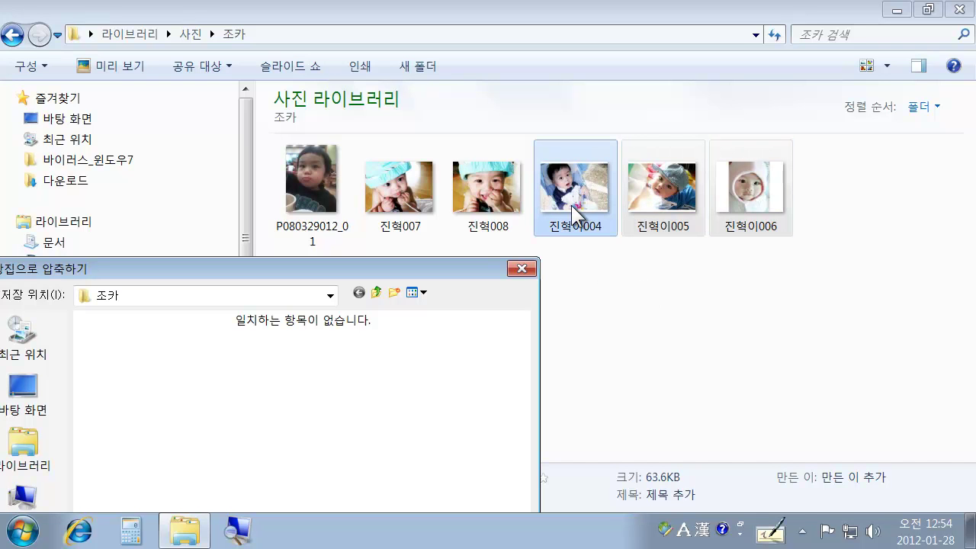
{"action": "left_click_drag", "start_coordinate": [431, 267], "coordinate": [621, 63]}
{"action": "left_click", "coordinate": [372, 444]}
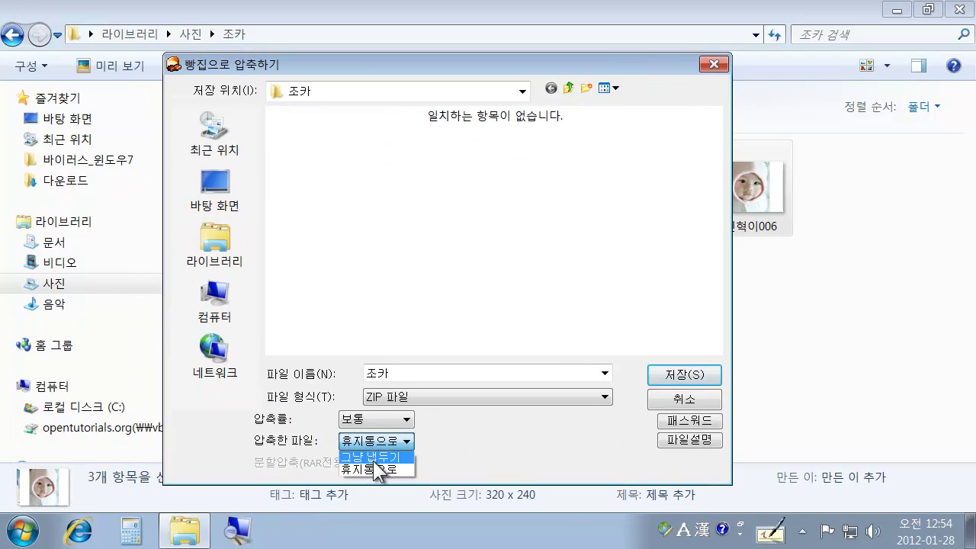
{"action": "left_click", "coordinate": [373, 469]}
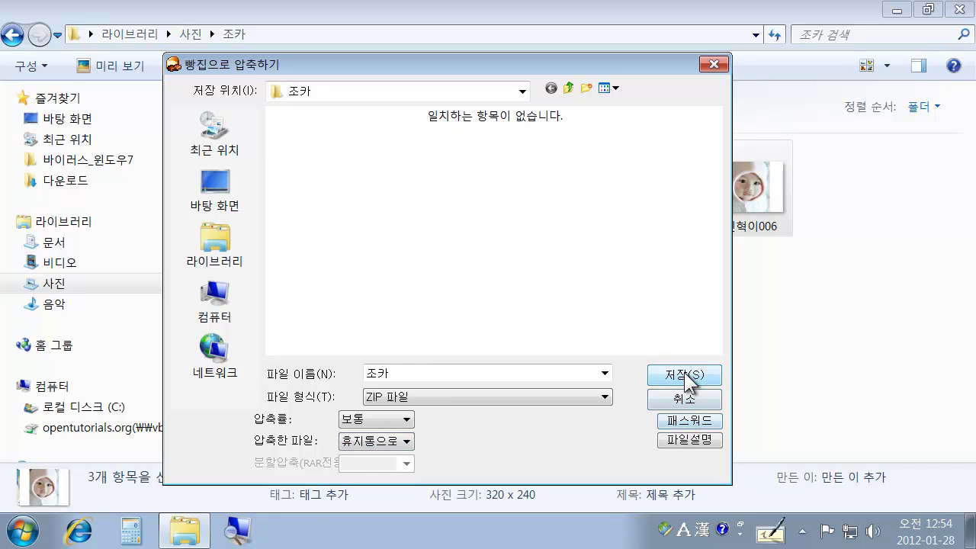
Examine the archive's password settings and close them without setting a password
{"action": "left_click", "coordinate": [686, 421]}
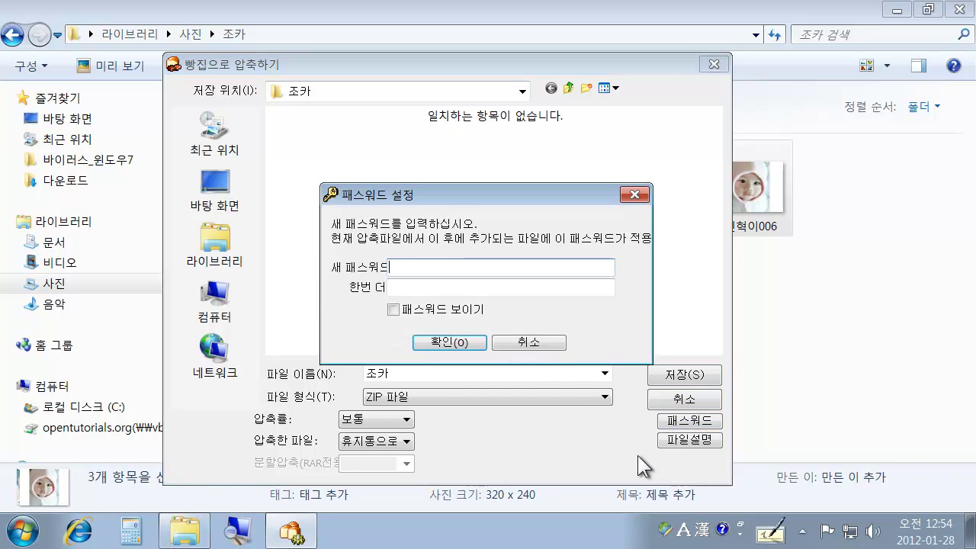
{"action": "left_click", "coordinate": [550, 344]}
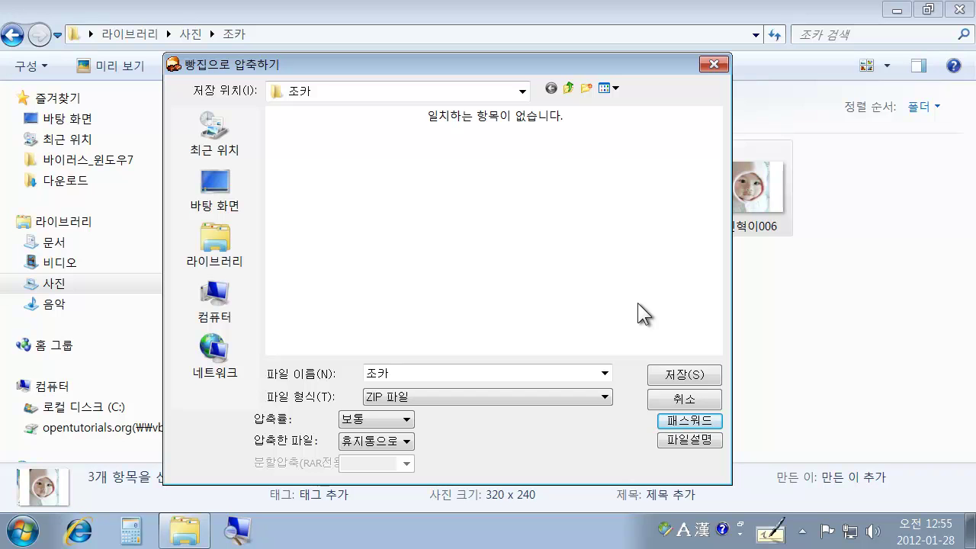
{"action": "left_click", "coordinate": [690, 423]}
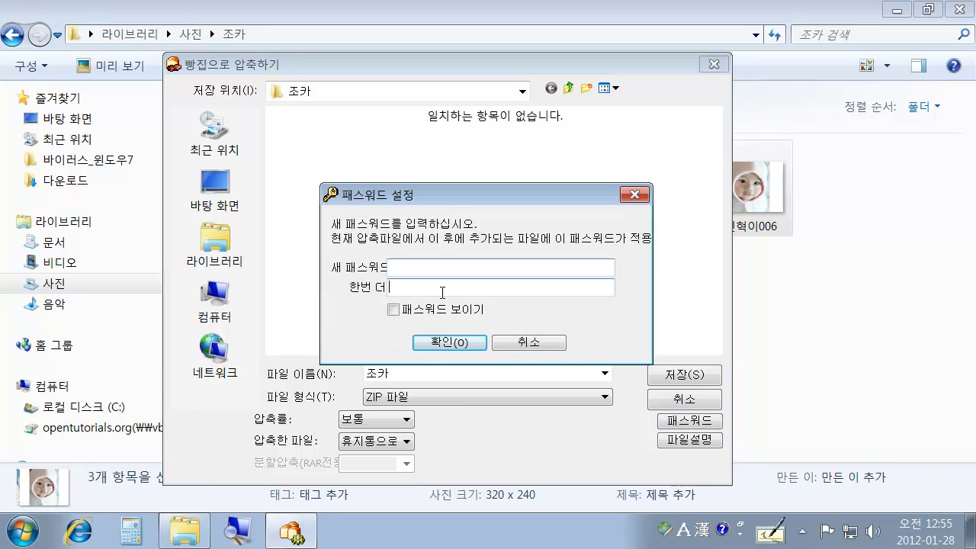
{"action": "left_click", "coordinate": [538, 343]}
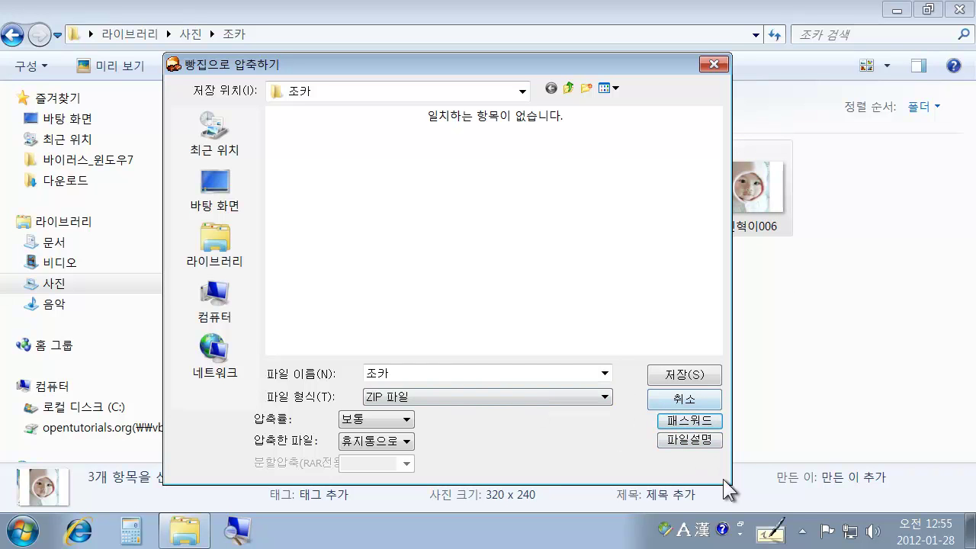
Save the archive as 조카 in the 조카 folder and confirm moving the three original photos to the recycle bin
{"action": "double_click", "coordinate": [414, 372]}
{"action": "left_click", "coordinate": [669, 372]}
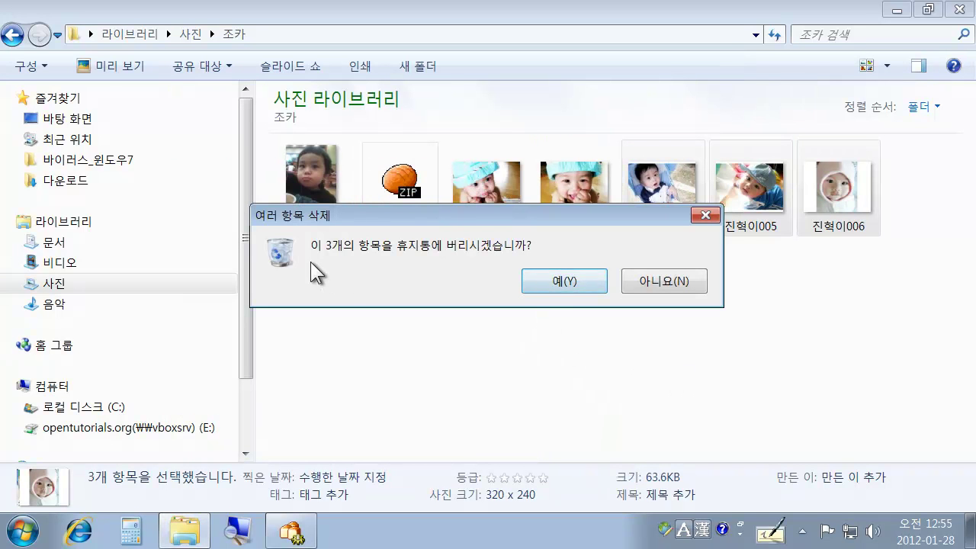
{"action": "left_click_drag", "start_coordinate": [576, 223], "coordinate": [624, 377]}
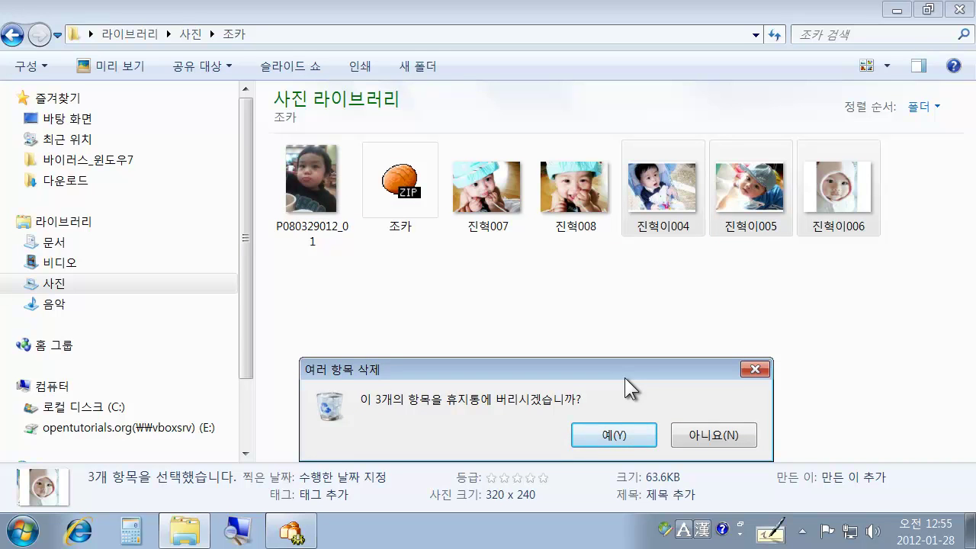
{"action": "left_click", "coordinate": [621, 436]}
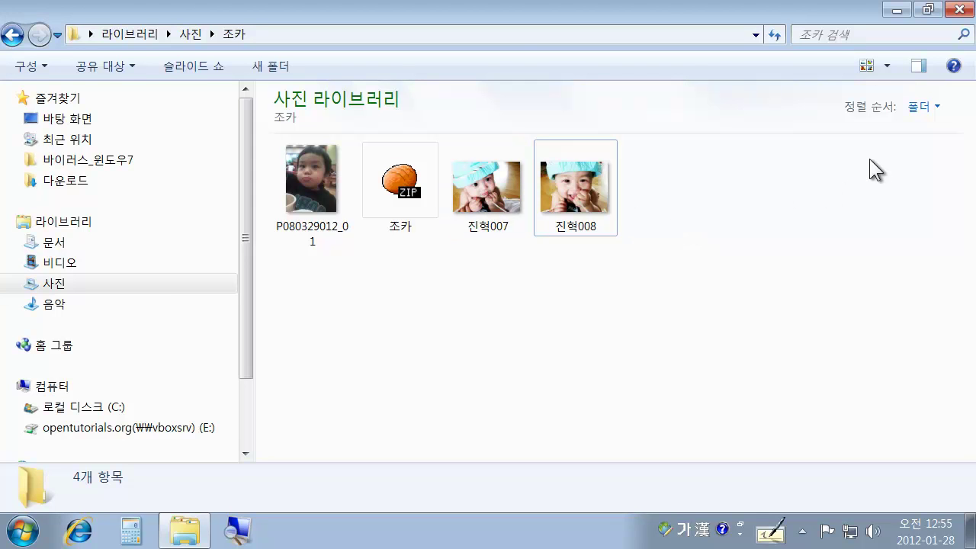
{"action": "left_click", "coordinate": [422, 197]}
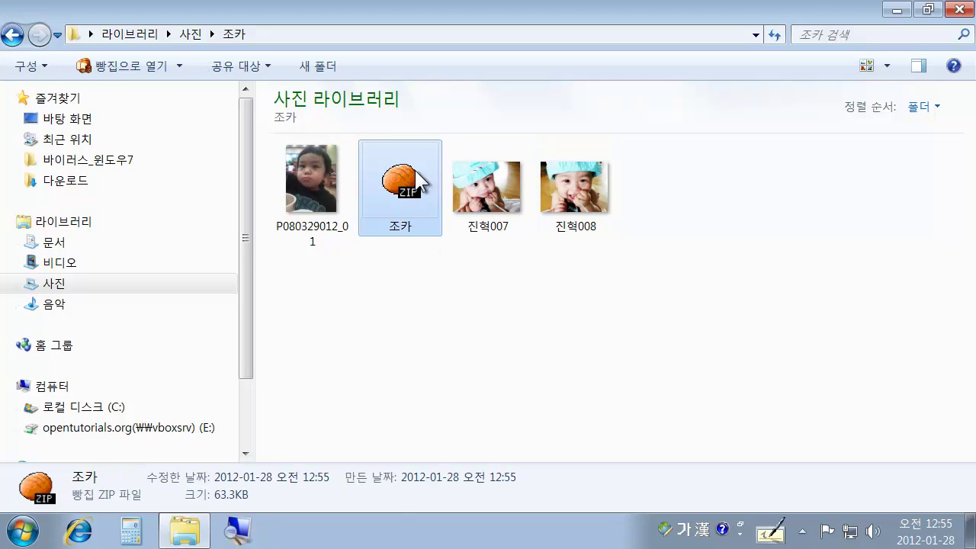
{"action": "left_click", "coordinate": [437, 253]}
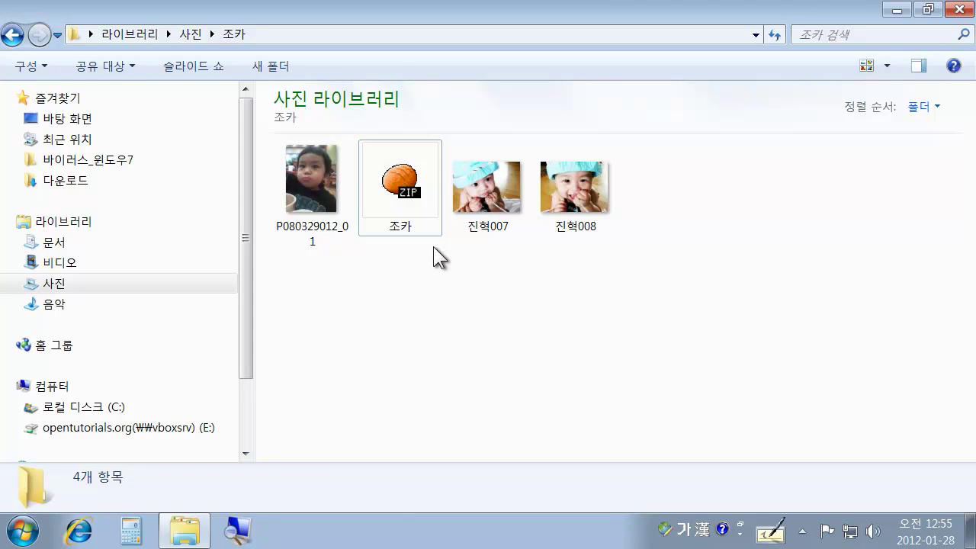